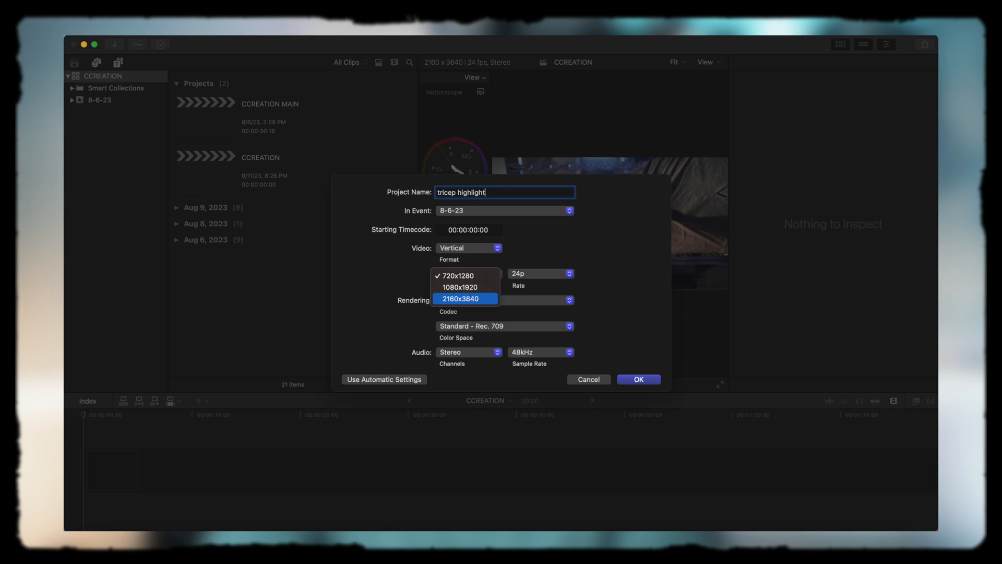
# Set the vertical video resolution to 2160x3840 and create the project named "tricep highlight".
pyautogui.click(487, 299)
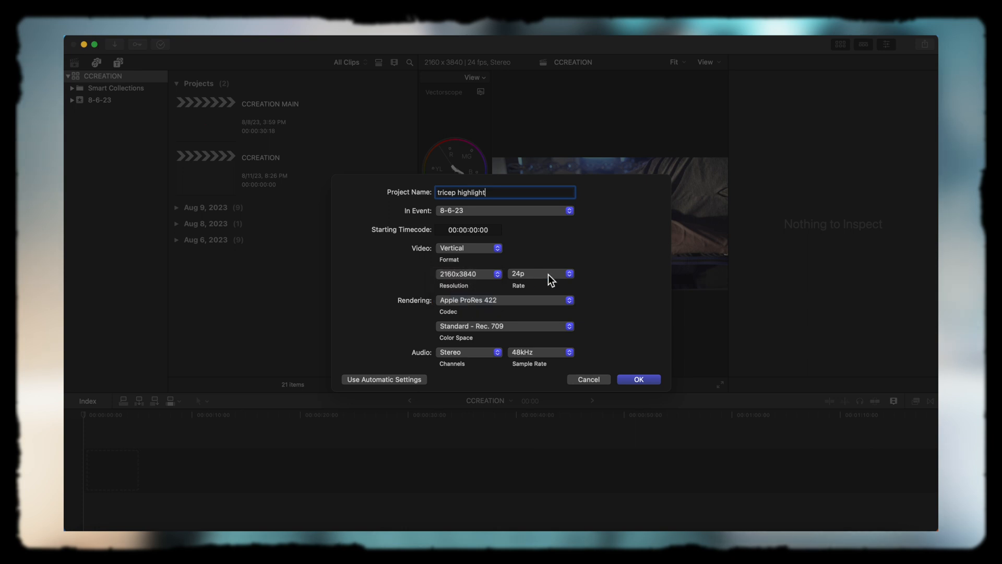
pyautogui.click(645, 376)
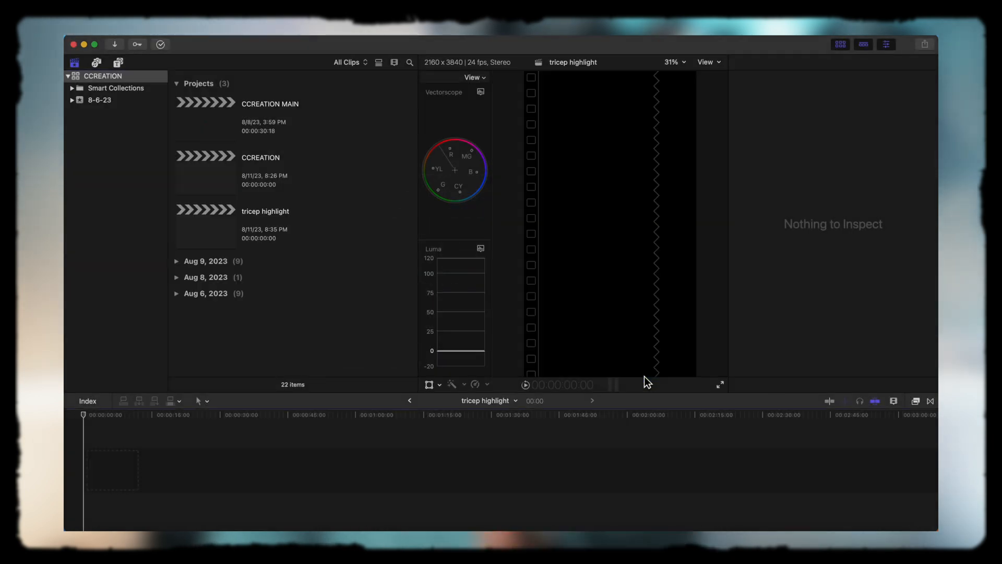
# Browse the source clips in the Aug 9, 2023 group for footage of the exercise.
pyautogui.click(178, 261)
pyautogui.scroll(-5, 347, 276)
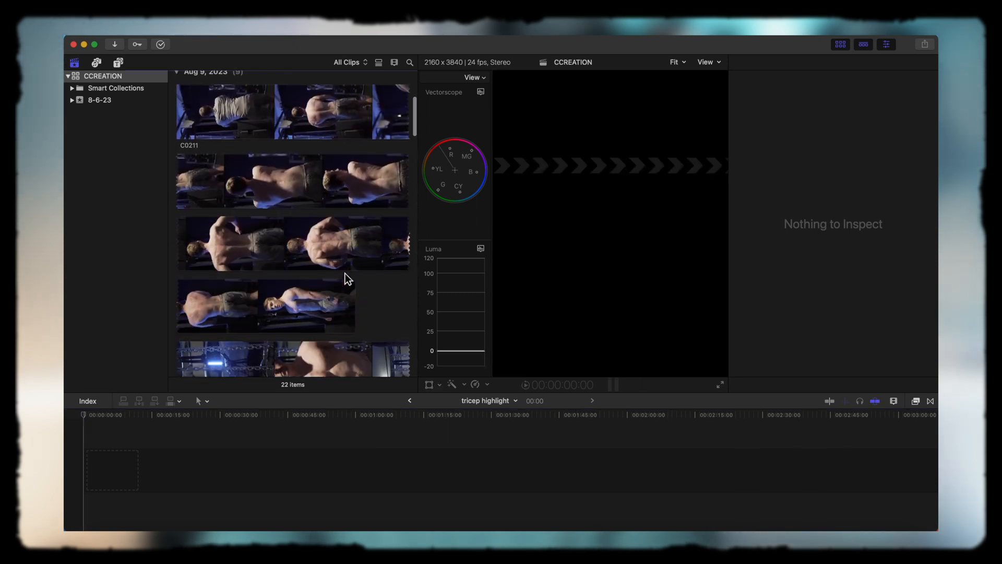
pyautogui.scroll(-1, 346, 278)
pyautogui.scroll(-5, 345, 277)
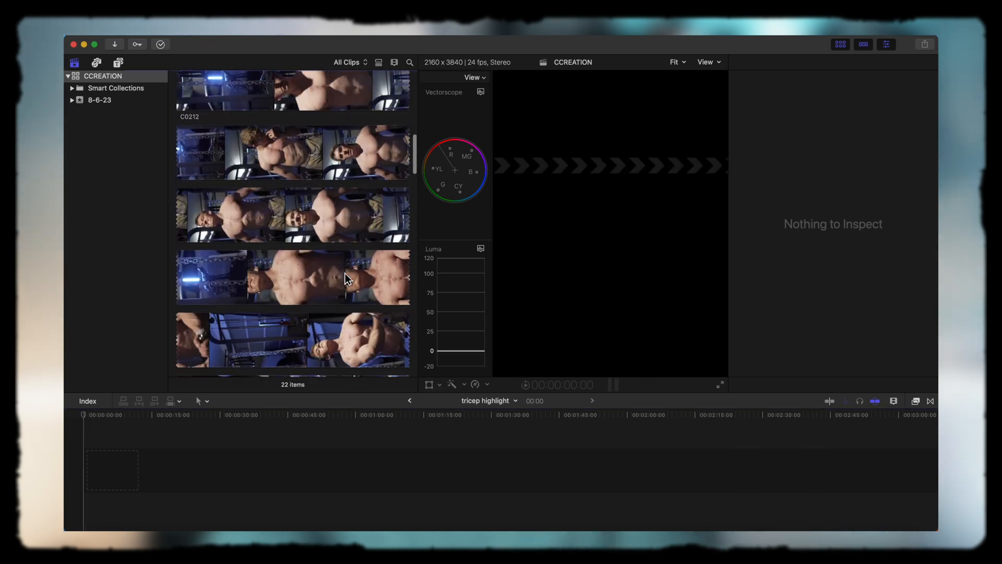
pyautogui.scroll(-4, 345, 274)
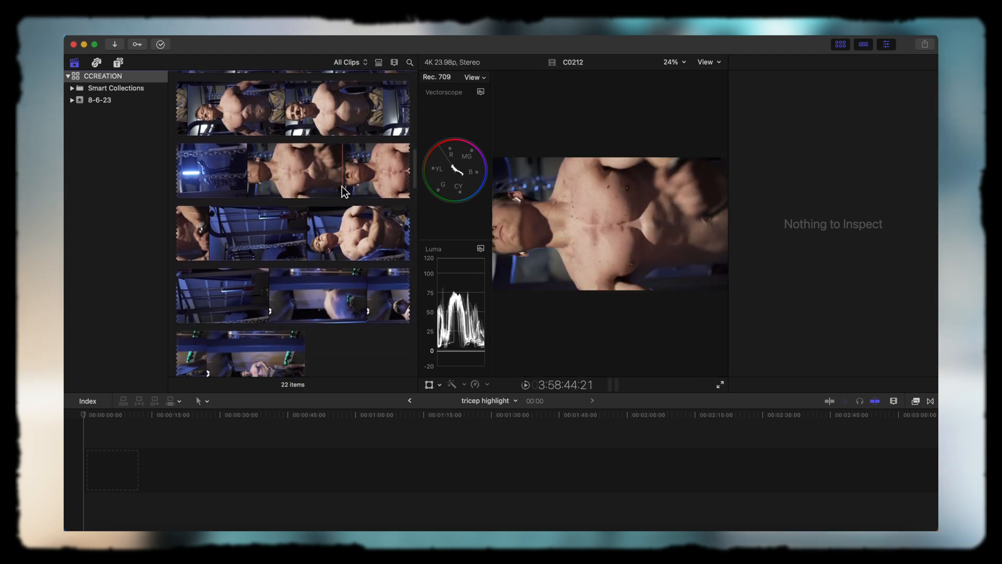
pyautogui.click(342, 186)
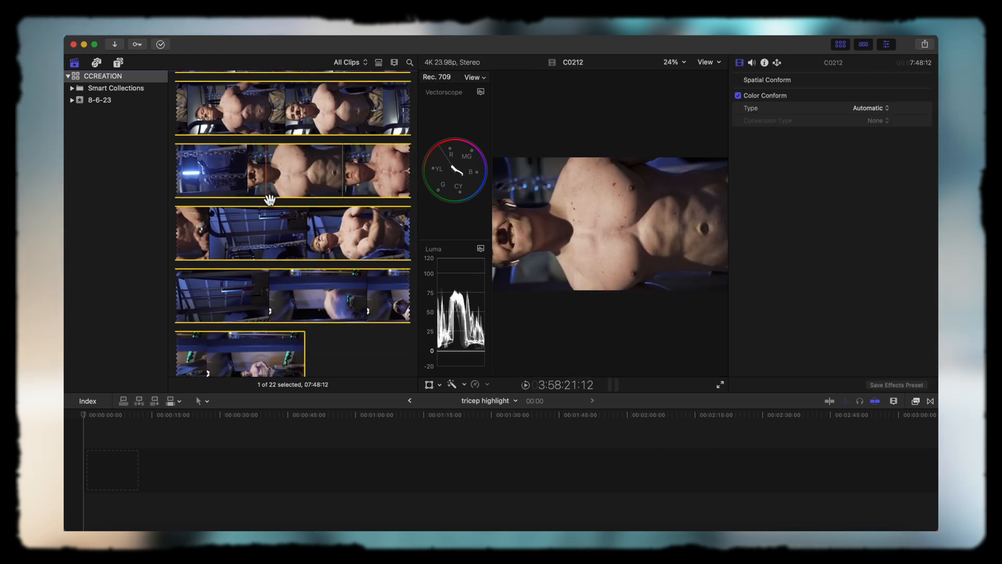
pyautogui.scroll(-10, 266, 197)
pyautogui.scroll(-12, 266, 197)
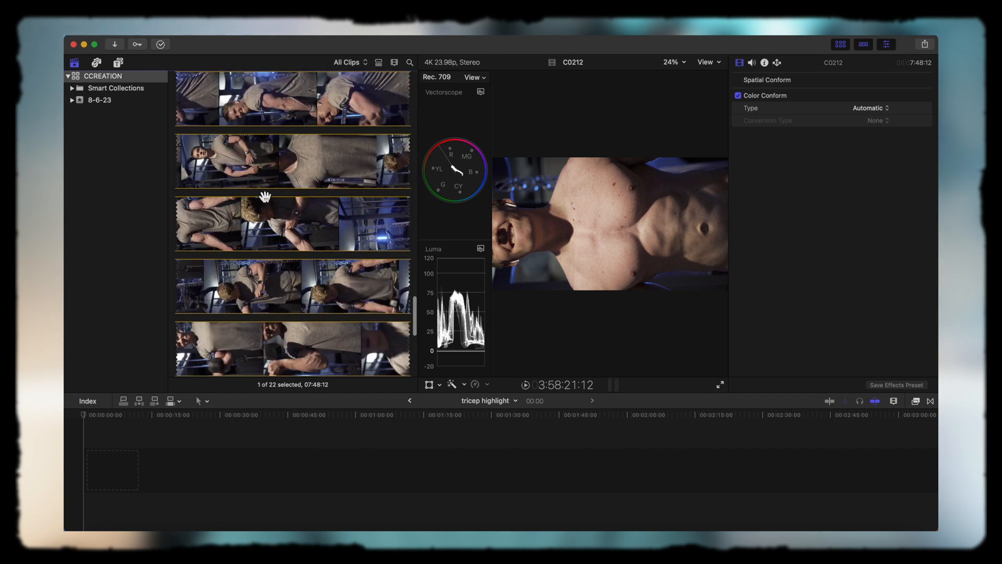
pyautogui.scroll(10, 265, 196)
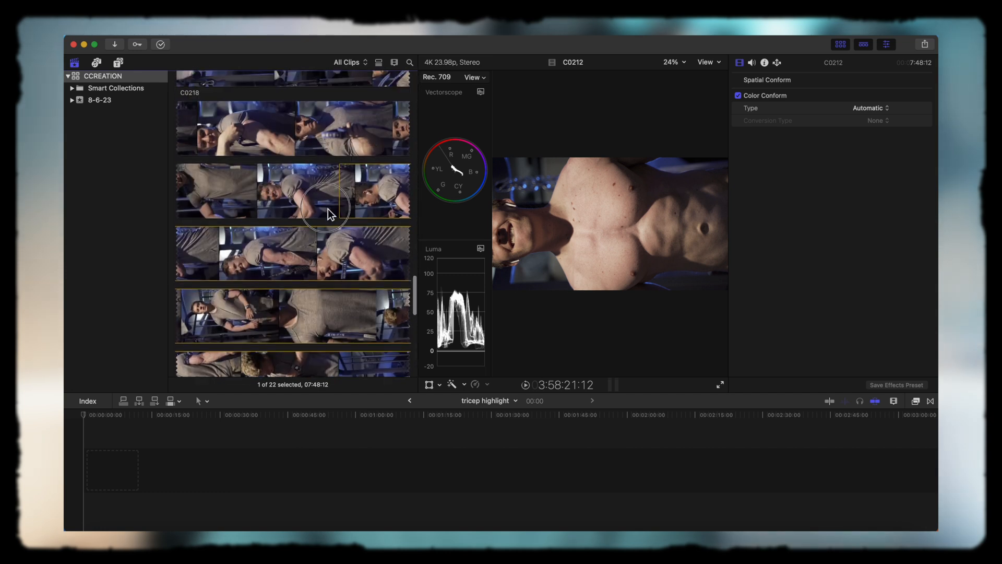
# Mark a range of about 04:58:04 from the beginning of source clip C0218 and add it to the timeline.
pyautogui.click(344, 198)
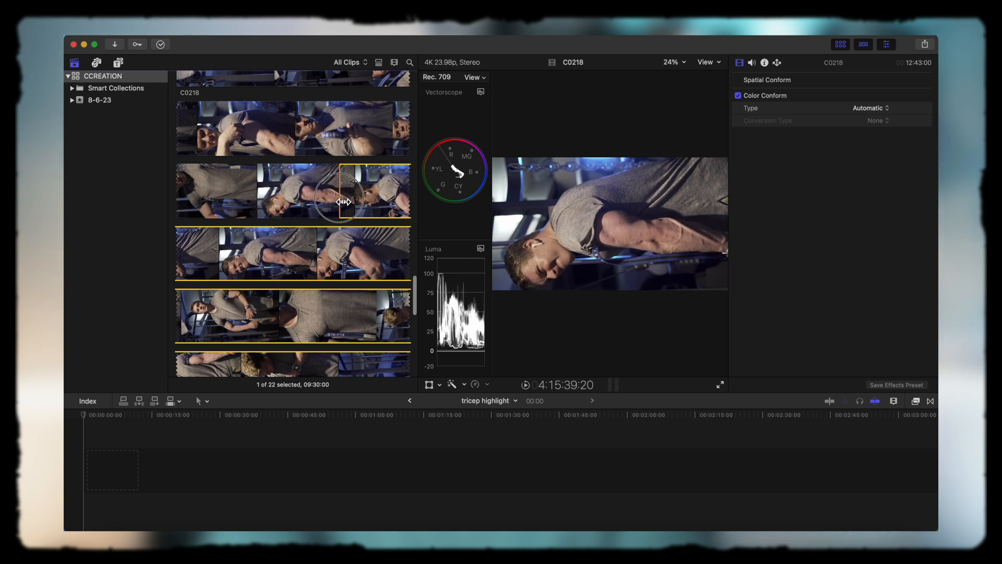
pyautogui.moveTo(344, 201); pyautogui.dragTo(287, 141)
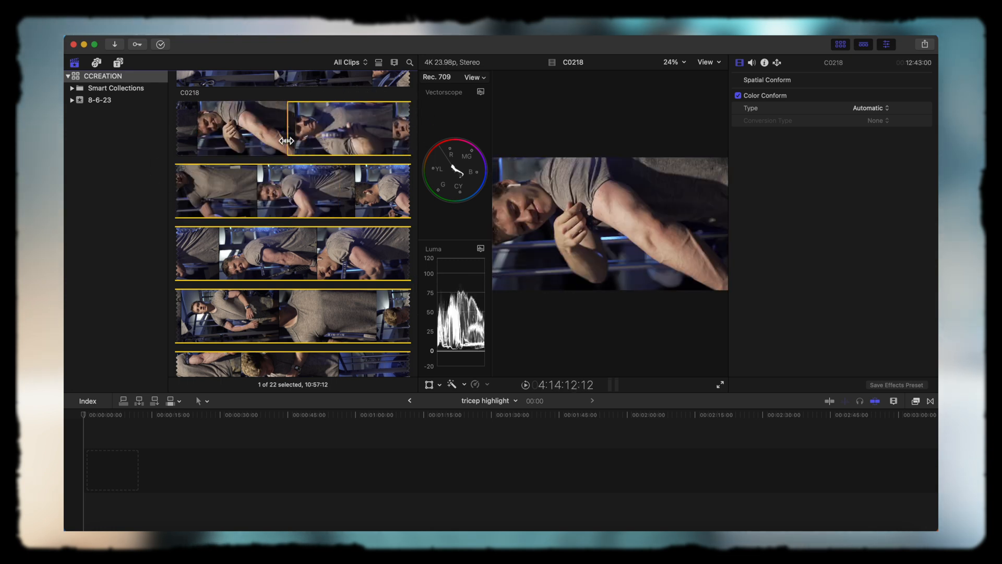
pyautogui.scroll(3, 286, 229)
pyautogui.moveTo(291, 234); pyautogui.dragTo(139, 148)
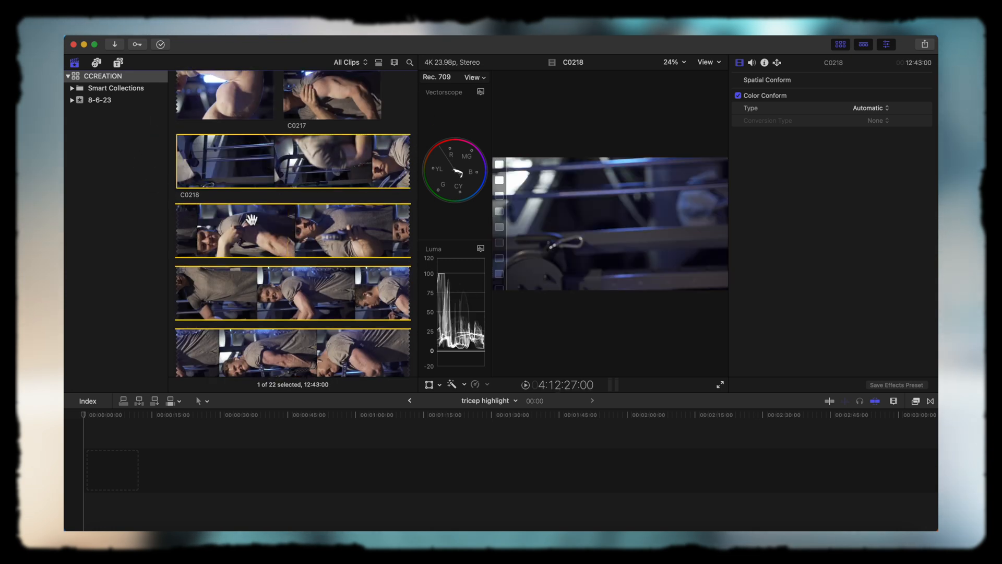
pyautogui.scroll(-10, 268, 238)
pyautogui.scroll(-8, 268, 238)
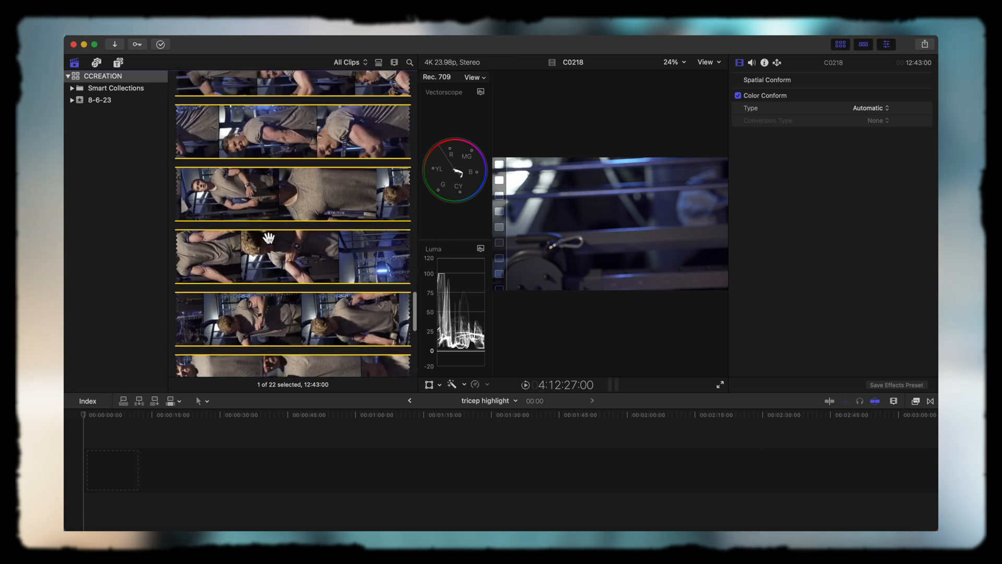
pyautogui.scroll(-3, 268, 238)
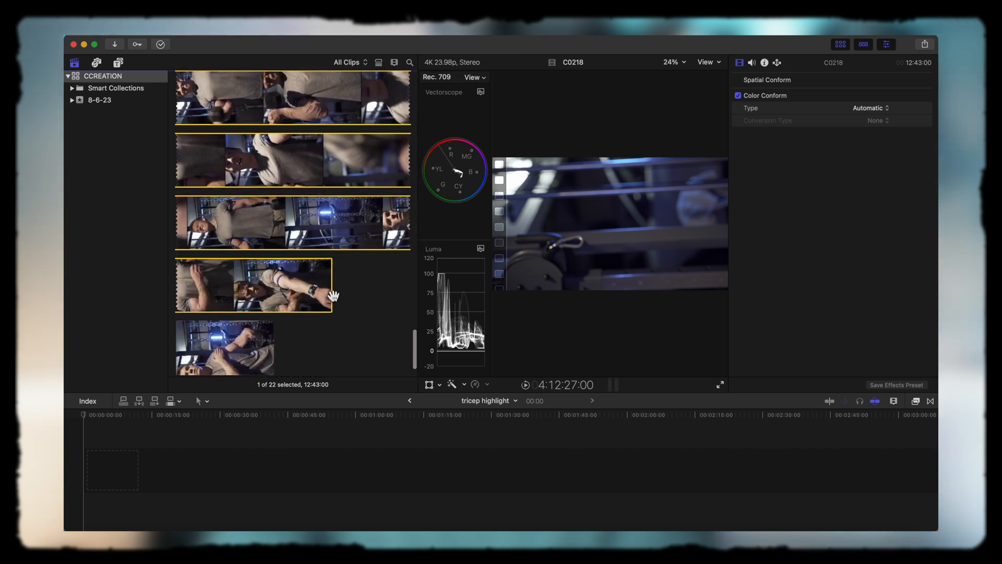
pyautogui.moveTo(332, 296); pyautogui.dragTo(291, 67)
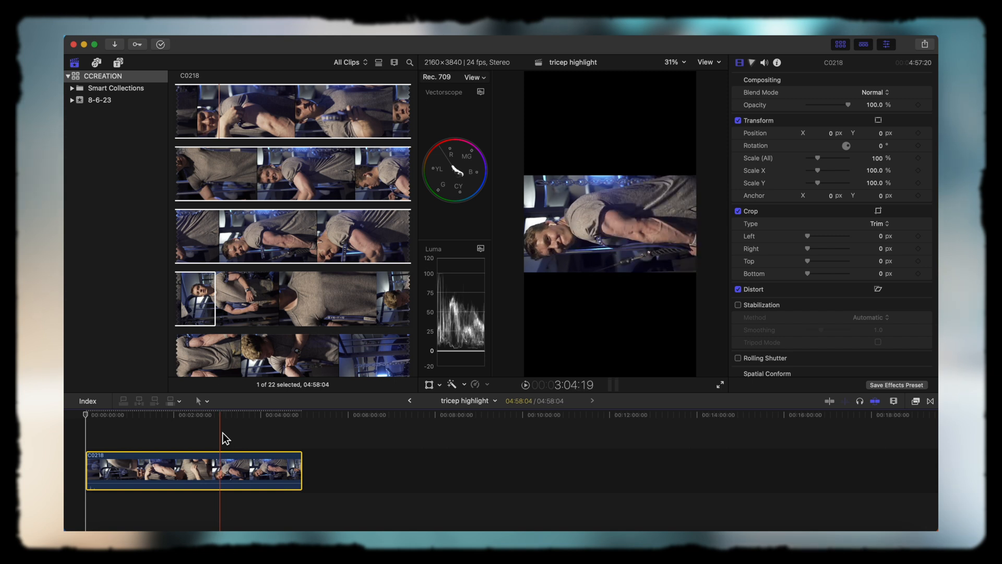
# Split the C0218 clip in the timeline at 3:03:09 and delete the portion before the cut.
pyautogui.click(222, 432)
pyautogui.press('b')
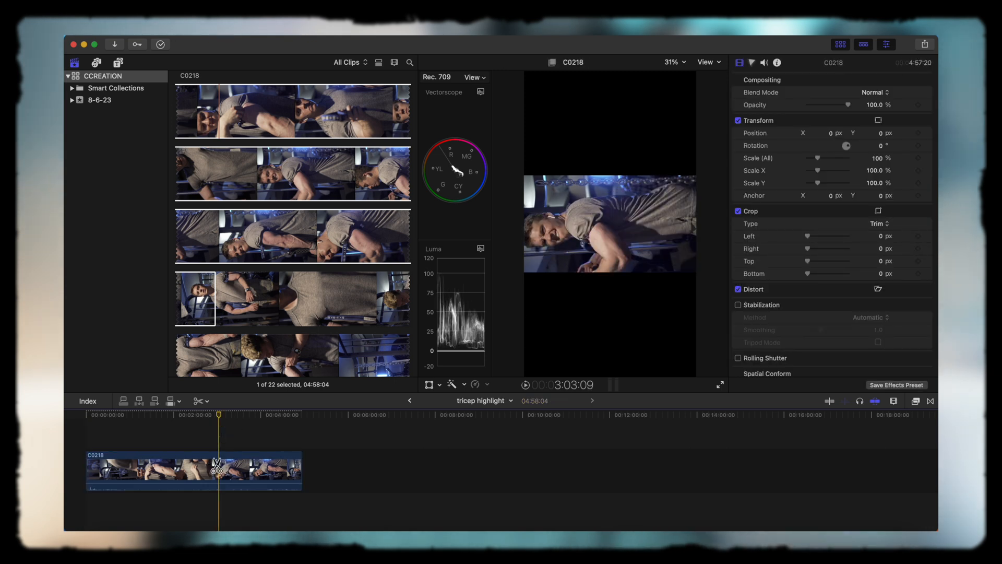
pyautogui.click(217, 465)
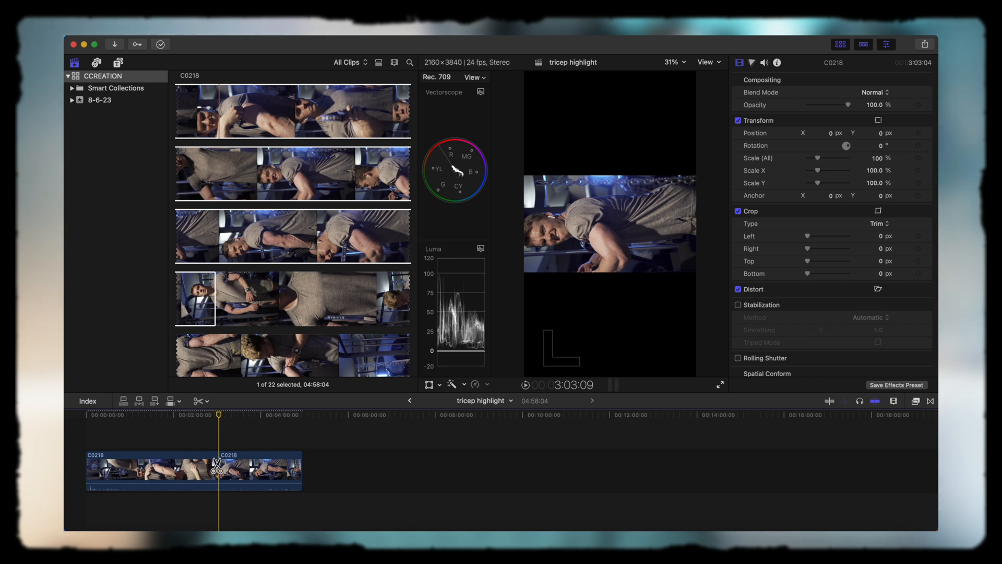
pyautogui.press('a')
pyautogui.click(162, 477)
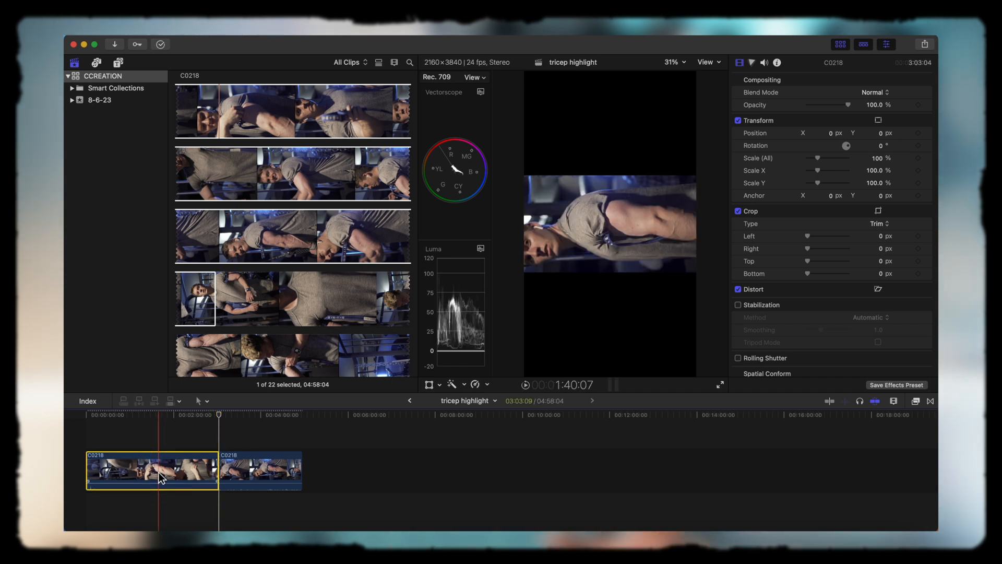
pyautogui.press('BackSpace')
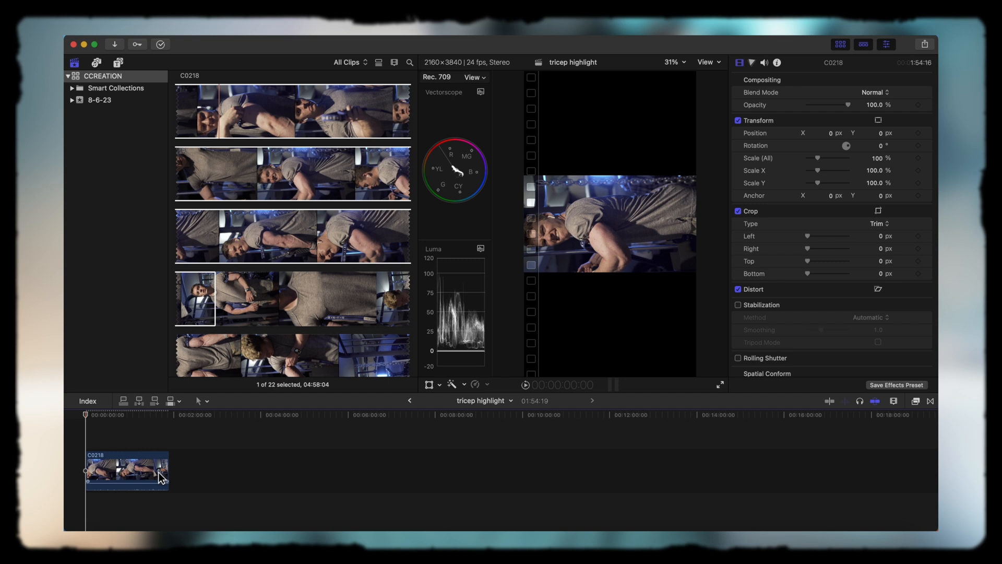
# Set the timeline clip's Scale (All) to 178% and its rotation to -90° so it fills the vertical frame.
pyautogui.click(78, 449)
pyautogui.click(105, 467)
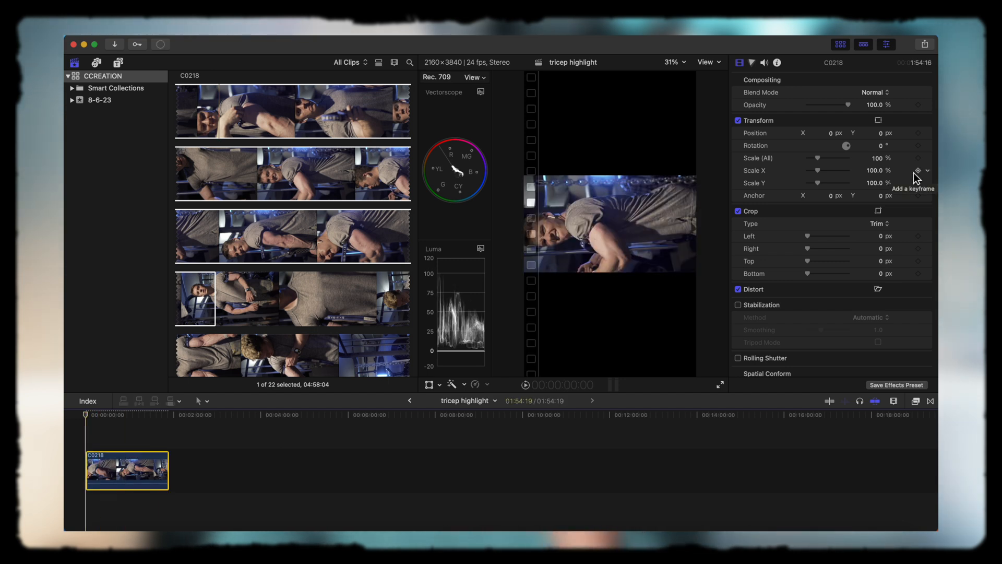
pyautogui.click(875, 159)
pyautogui.write('178')
pyautogui.press('Return')
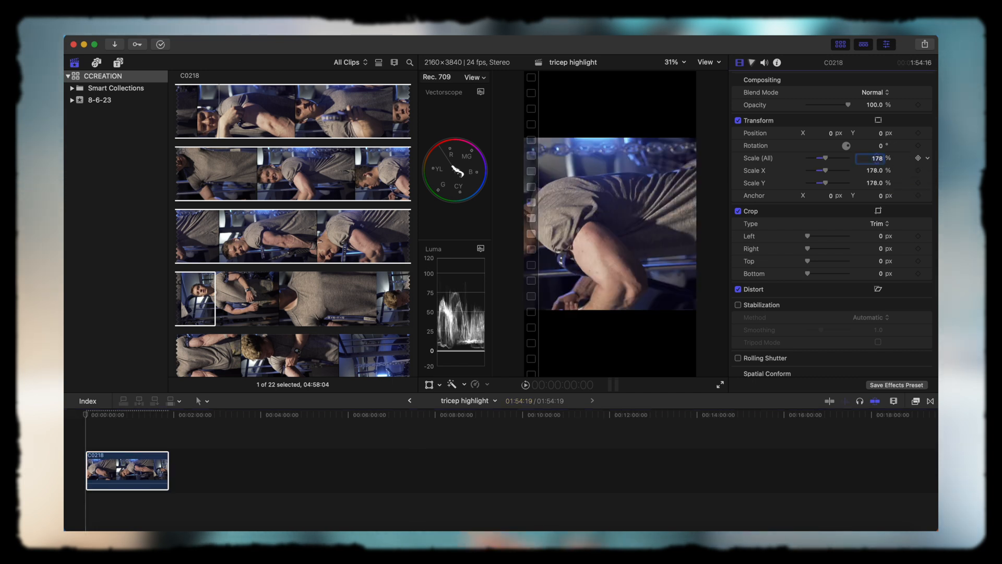
pyautogui.click(881, 146)
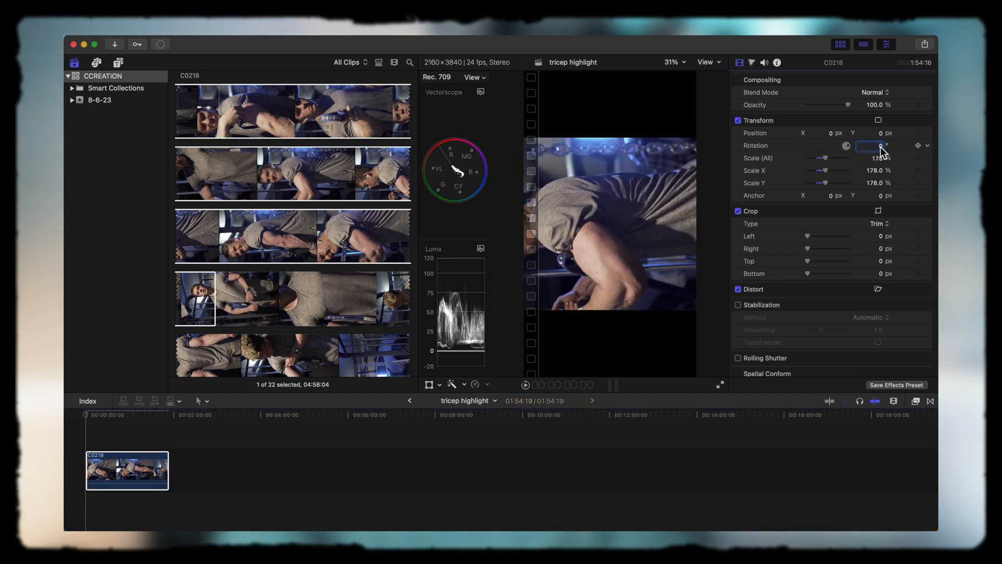
pyautogui.write('-90')
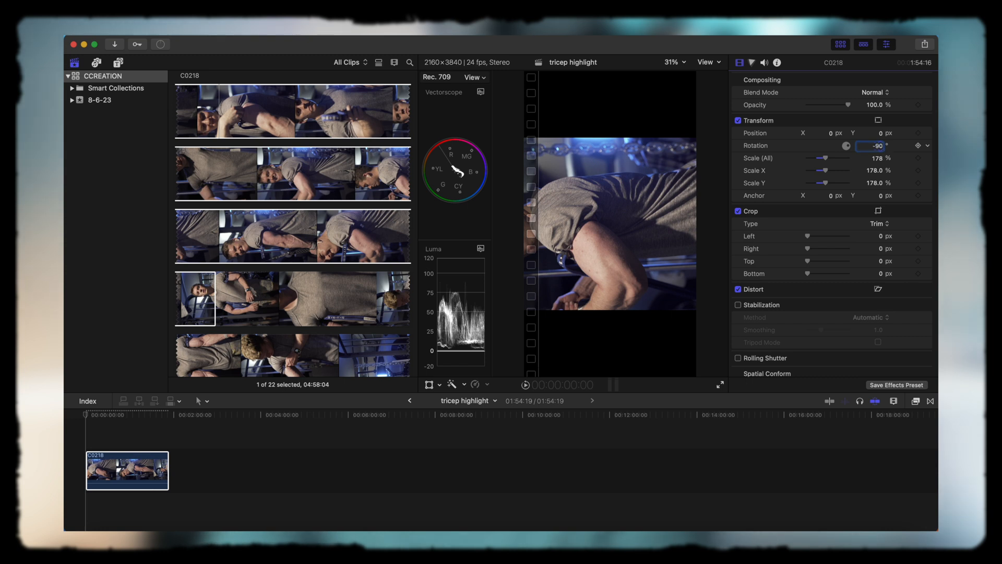
pyautogui.press('Return')
# Trim the beginning of the C0218 timeline clip so that it is about 53:05 long.
pyautogui.click(130, 472)
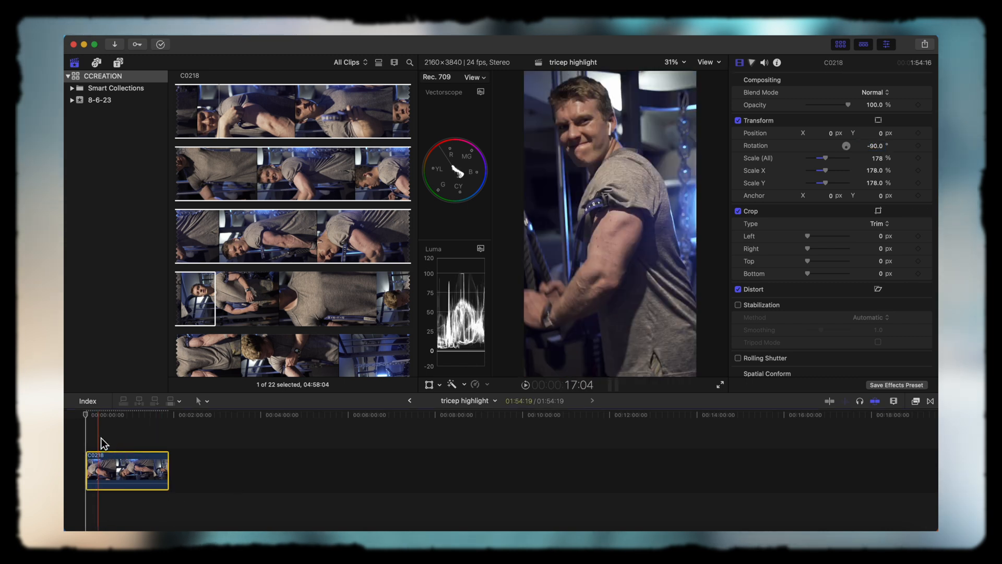
pyautogui.click(130, 428)
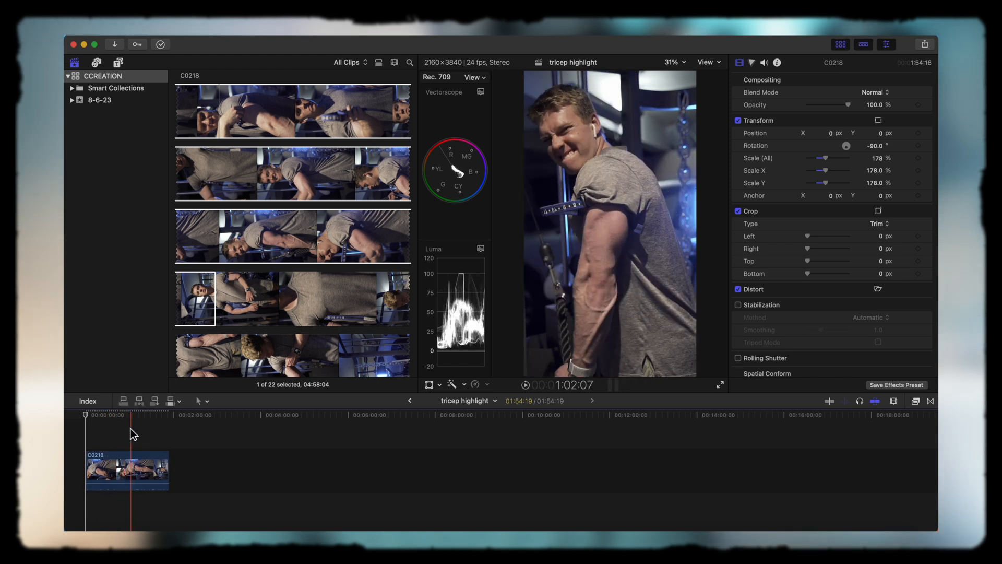
pyautogui.moveTo(93, 470); pyautogui.dragTo(127, 459)
pyautogui.click(139, 466)
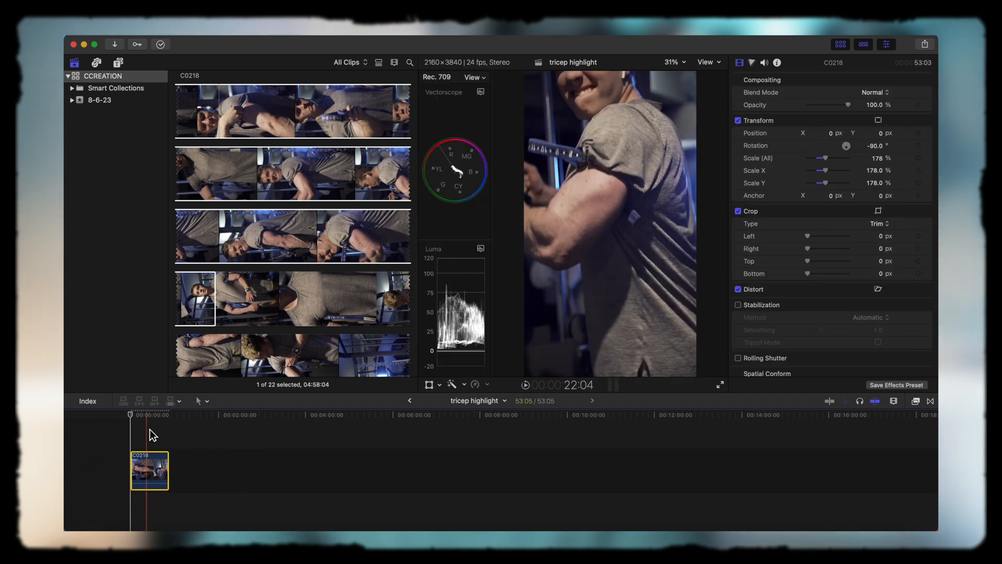
# Place the playhead at 22:04 and apply the CCREATION 10 video effect from the CCREATION category to the C0218 clip.
pyautogui.click(147, 425)
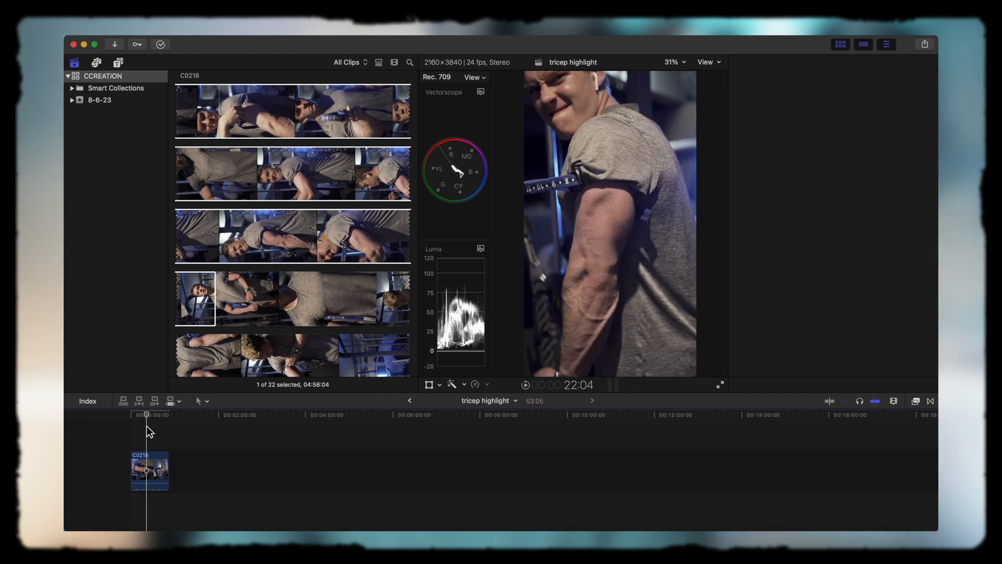
pyautogui.click(148, 465)
pyautogui.click(914, 400)
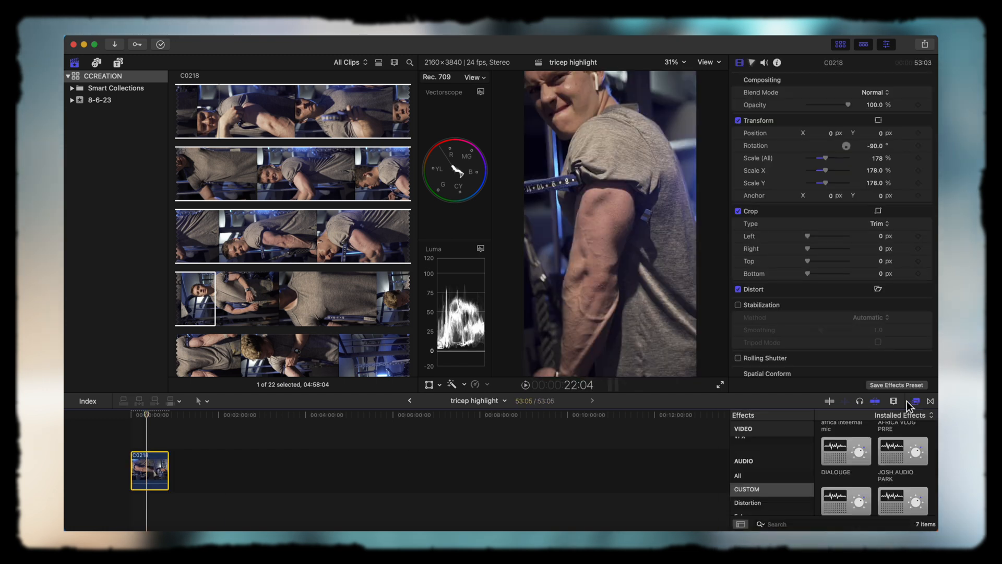
pyautogui.scroll(-3, 775, 471)
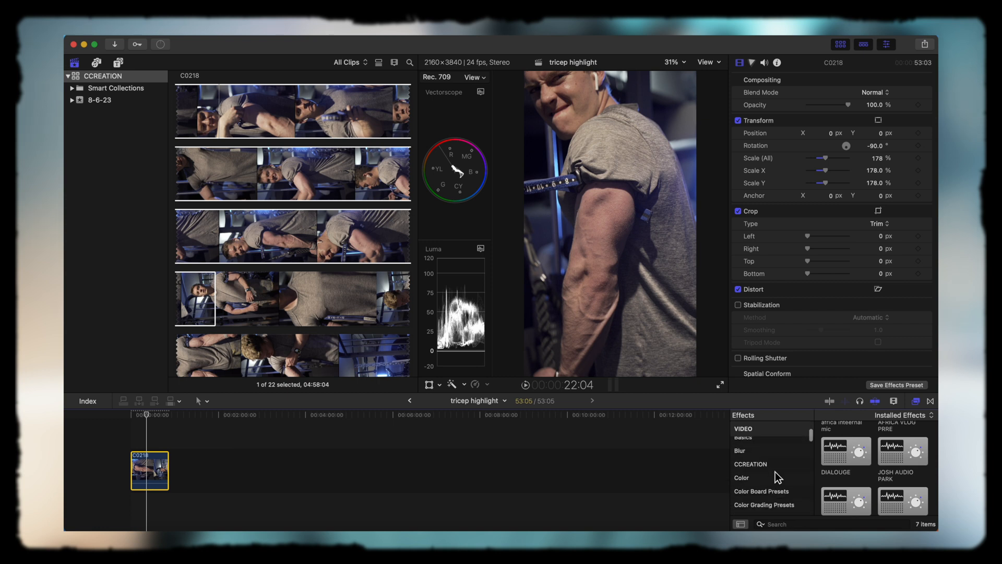
pyautogui.click(768, 463)
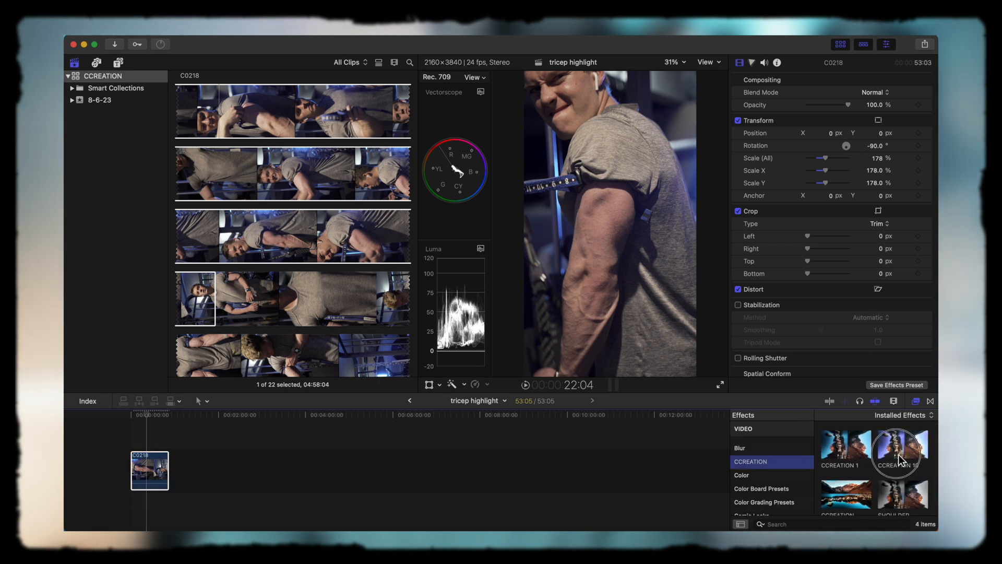
pyautogui.moveTo(887, 478); pyautogui.dragTo(140, 470)
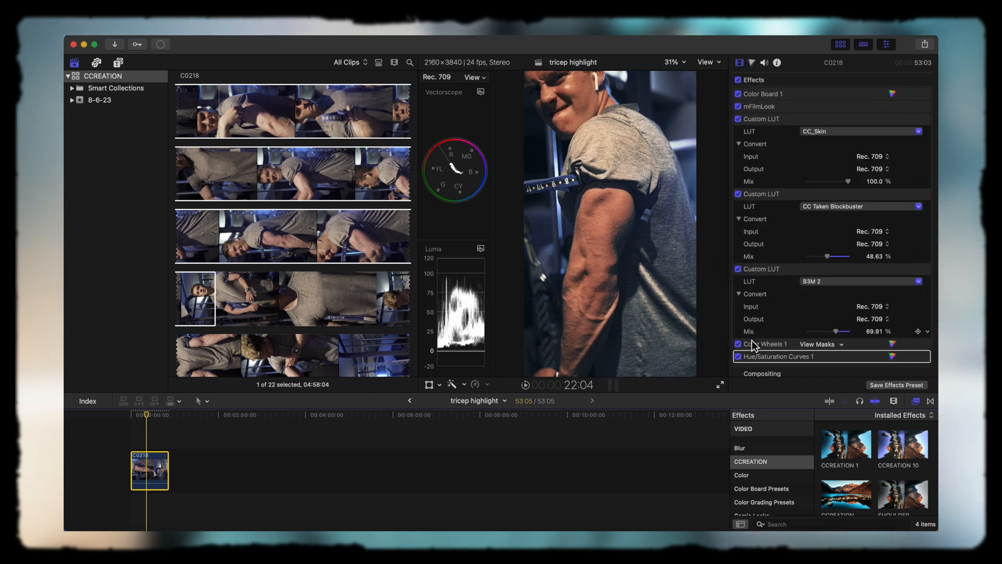
# Remove the Color Wheels 1 and Hue/Saturation Curves 1 effects and compare the clip with all effects off and on.
pyautogui.click(739, 357)
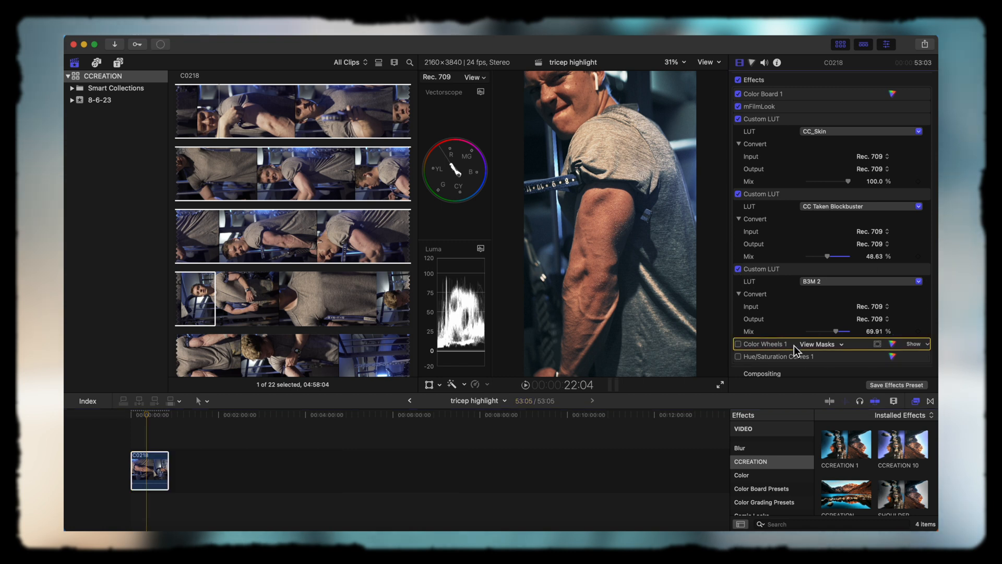
pyautogui.click(739, 80)
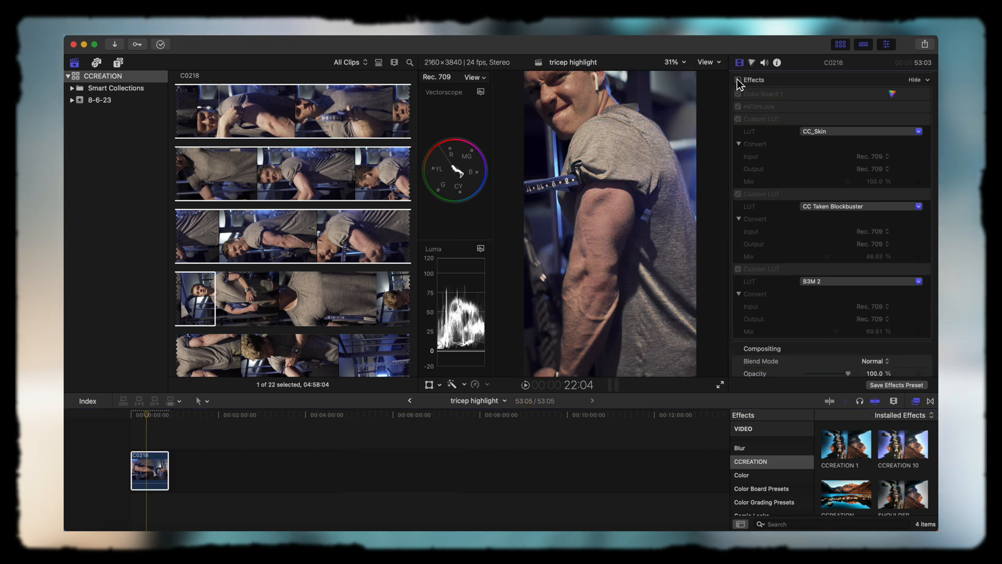
pyautogui.click(738, 80)
# Disable all three Custom LUT effects and the mFilmLook effect on the C0218 clip.
pyautogui.click(739, 269)
pyautogui.click(738, 194)
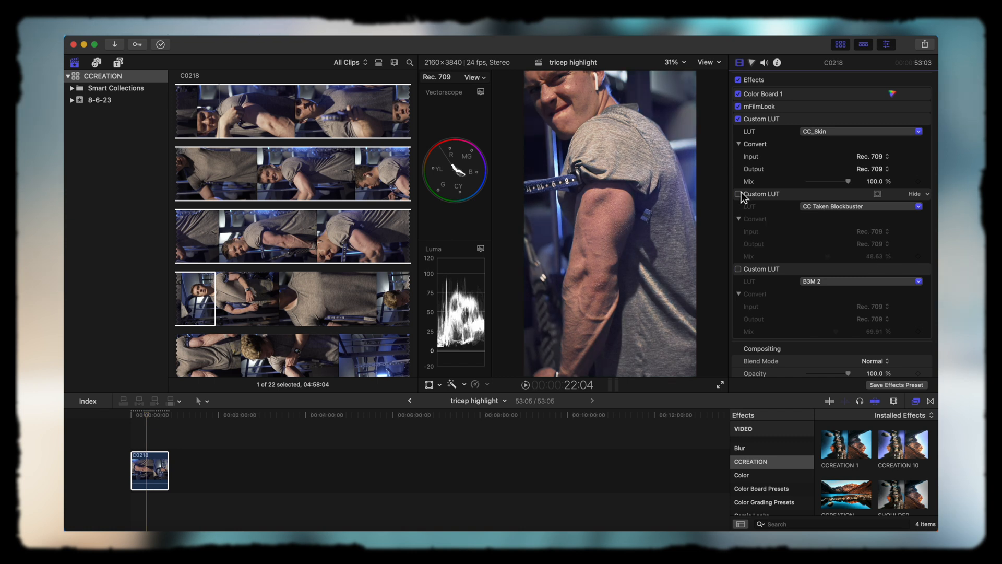
pyautogui.click(738, 119)
pyautogui.click(738, 107)
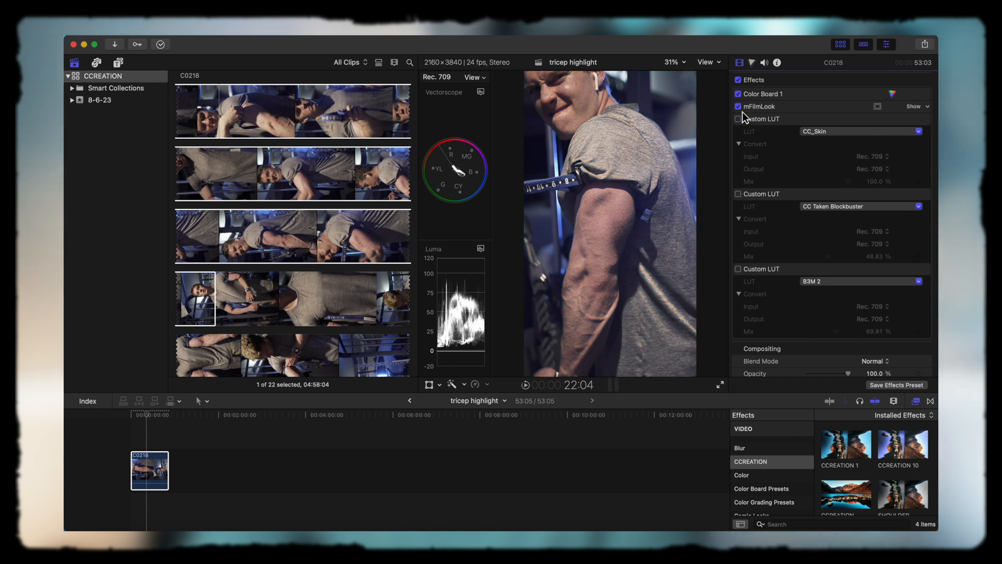
# Select the Color Board 1 effect and hide the media browser to enlarge the viewer and scopes.
pyautogui.click(810, 93)
pyautogui.click(839, 43)
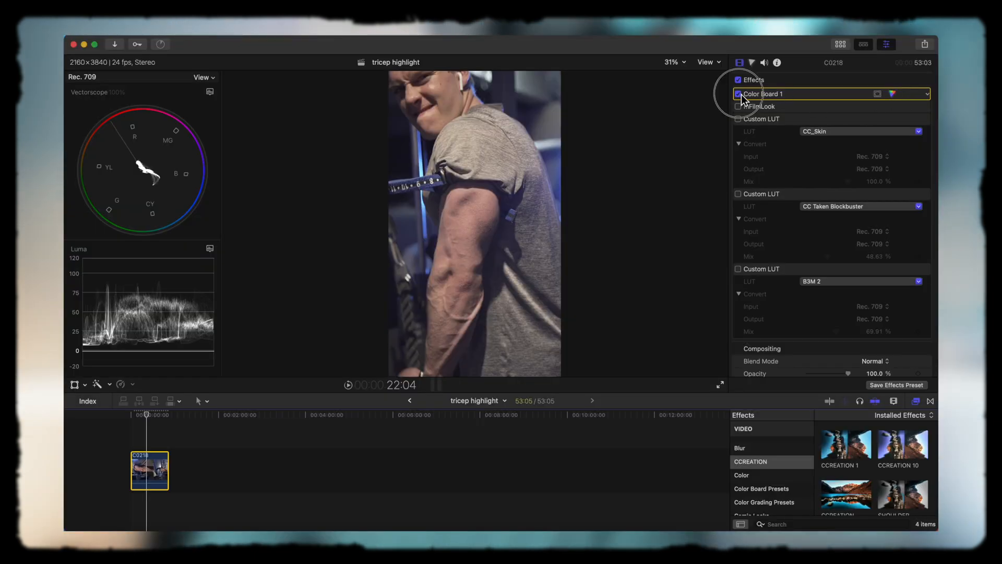
# Set Color Board 1's global exposure to 10% and compare the clip with that correction off and on.
pyautogui.click(739, 94)
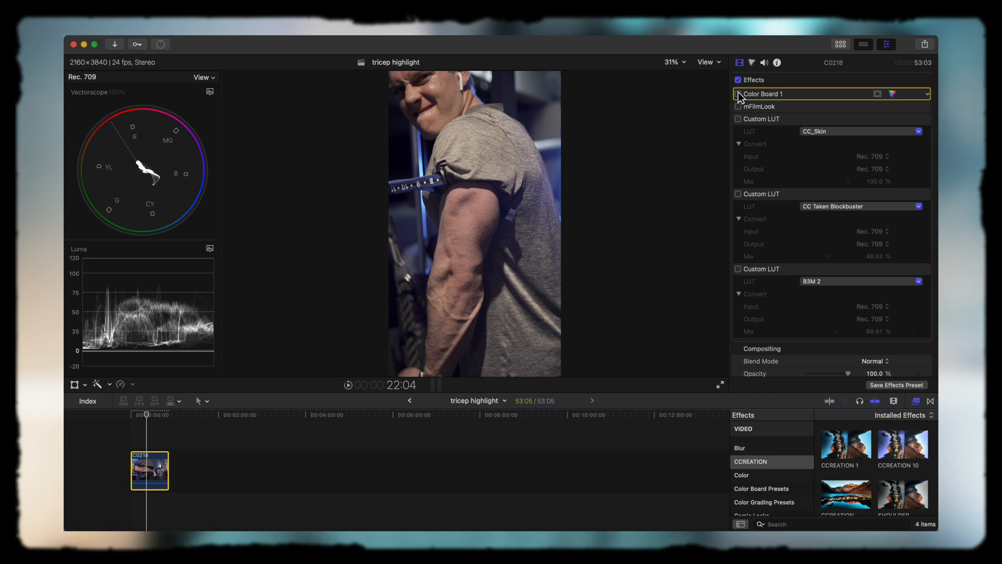
pyautogui.click(739, 95)
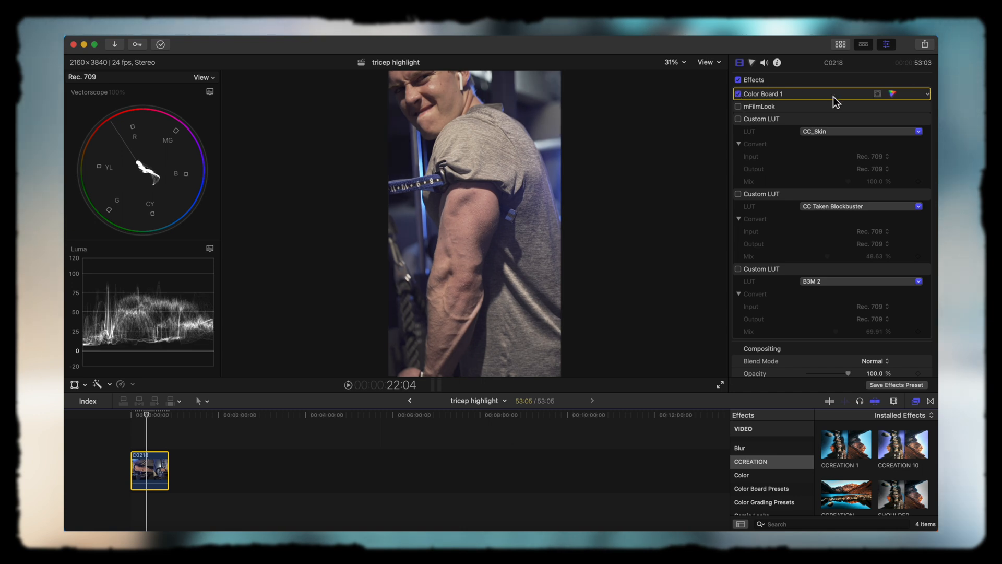
pyautogui.click(892, 94)
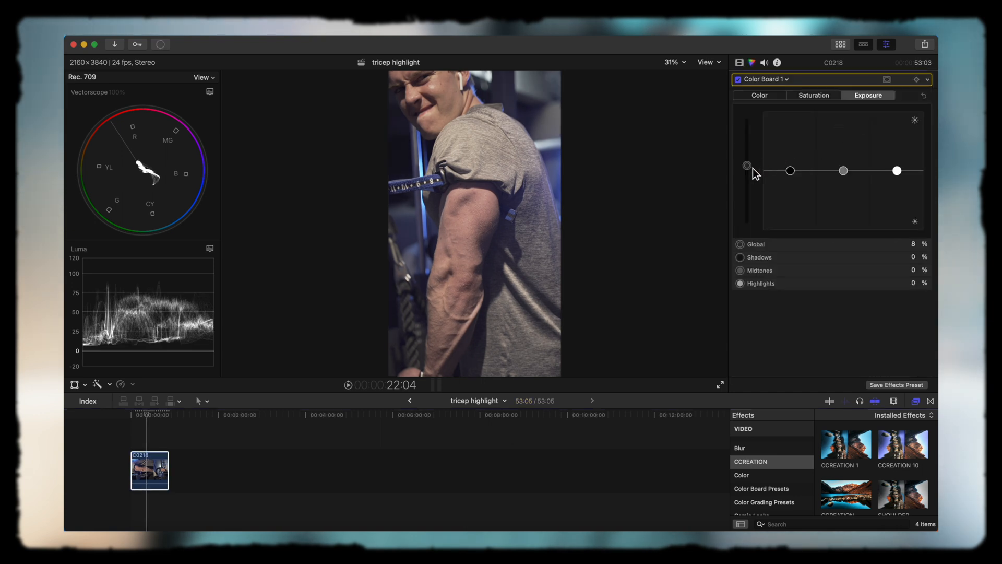
pyautogui.click(749, 166)
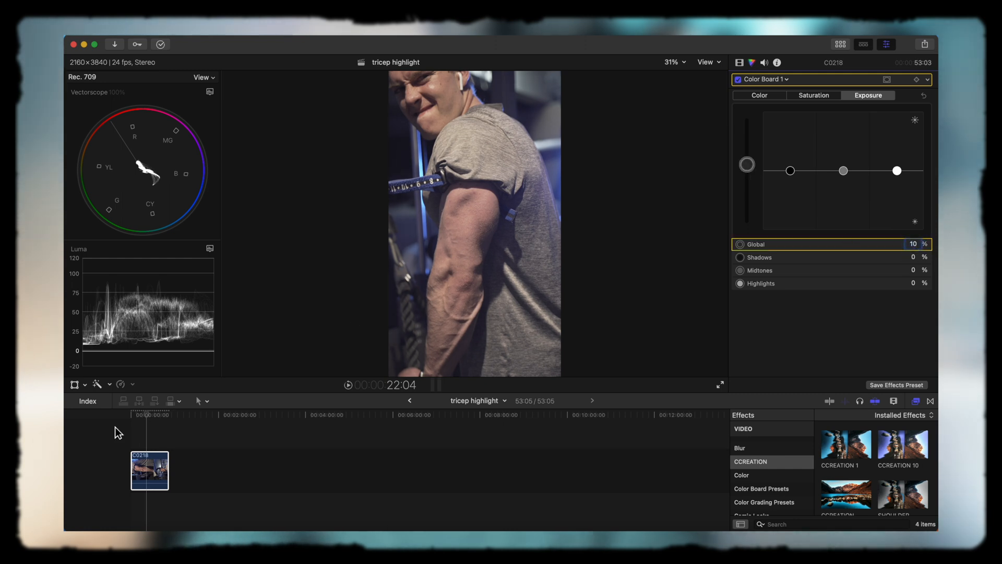
pyautogui.press('Return')
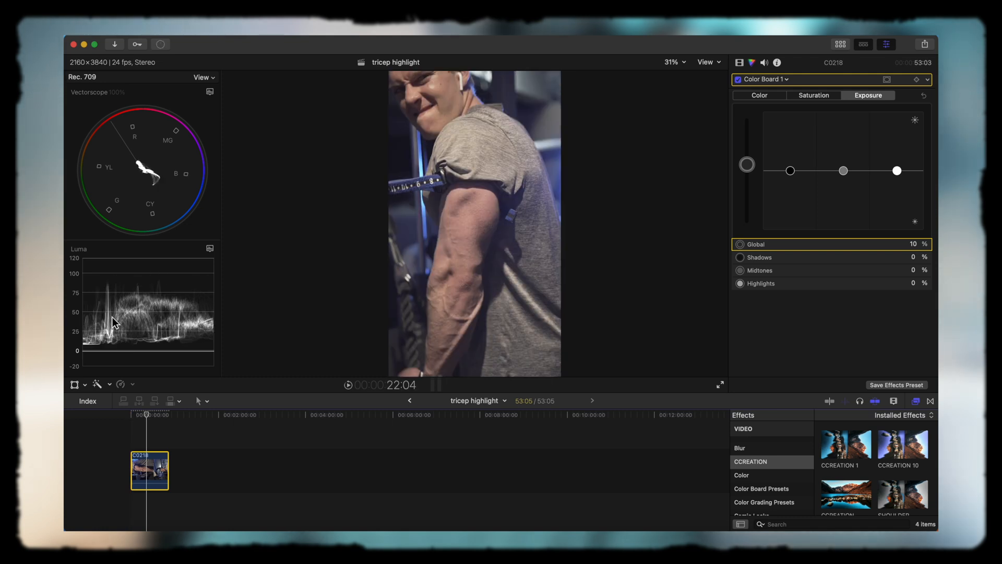
pyautogui.click(739, 64)
pyautogui.click(739, 94)
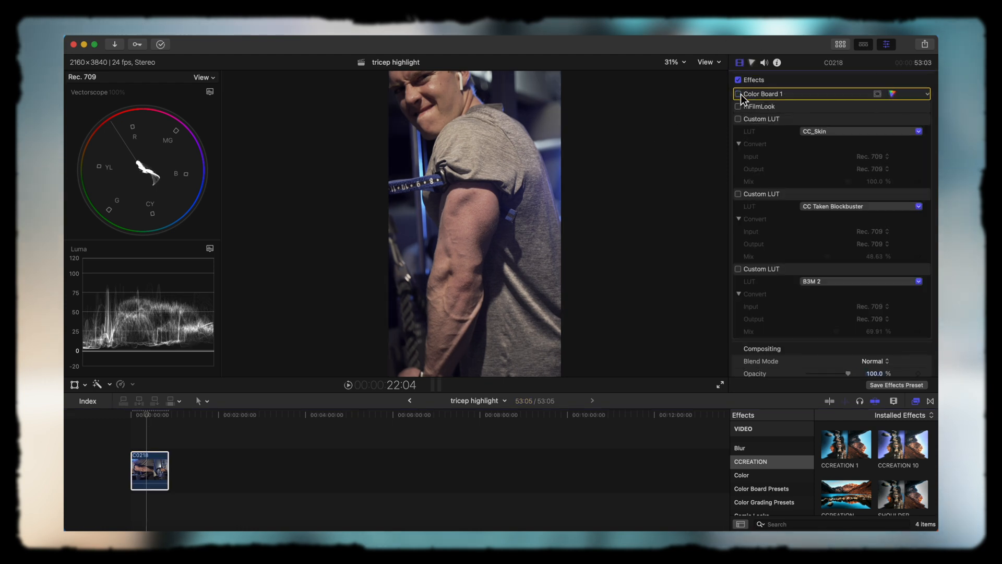
pyautogui.click(739, 93)
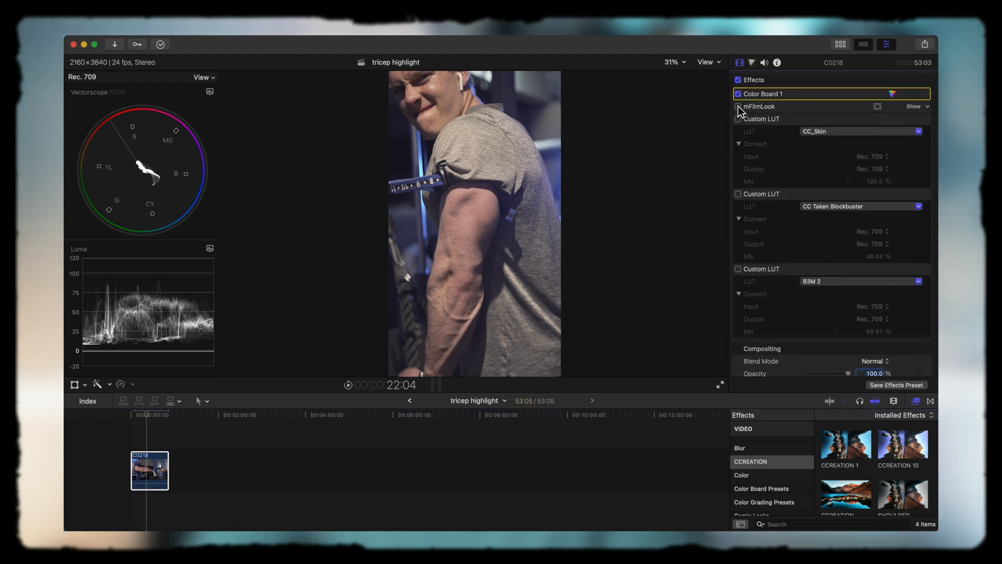
# Enable the mFilmLook effect and compare the clip with its White Balance off and on.
pyautogui.click(739, 106)
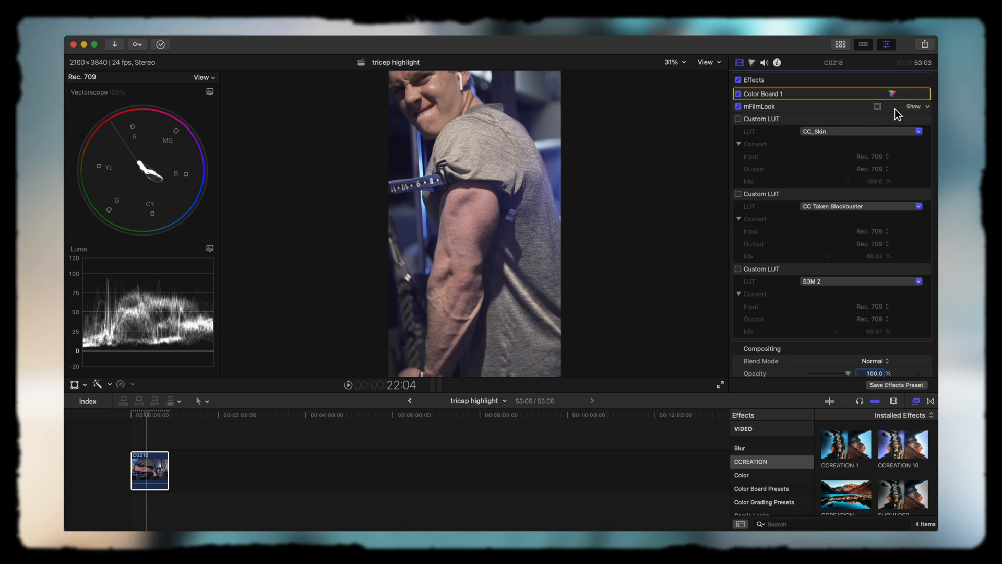
pyautogui.scroll(-5, 810, 186)
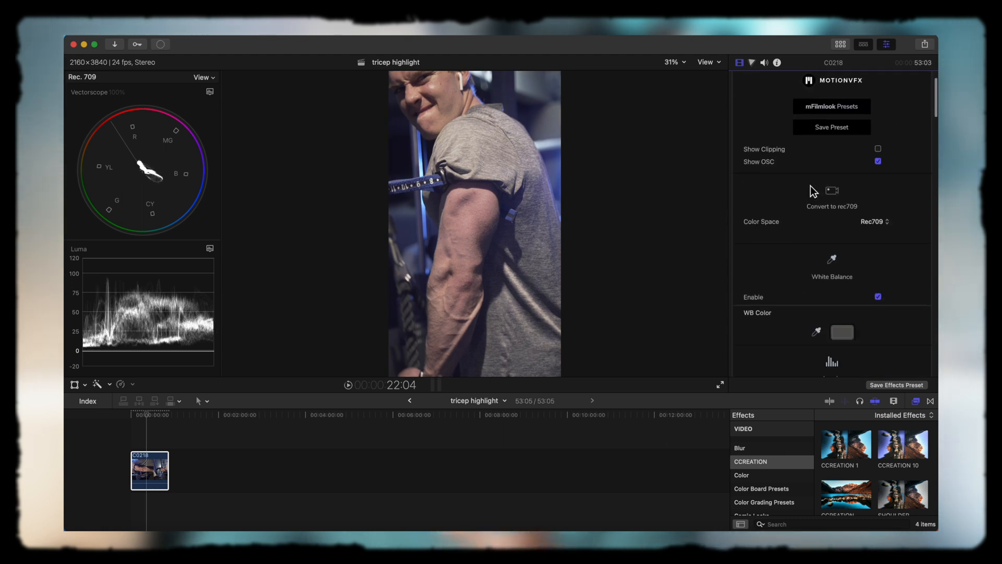
pyautogui.scroll(-3, 810, 186)
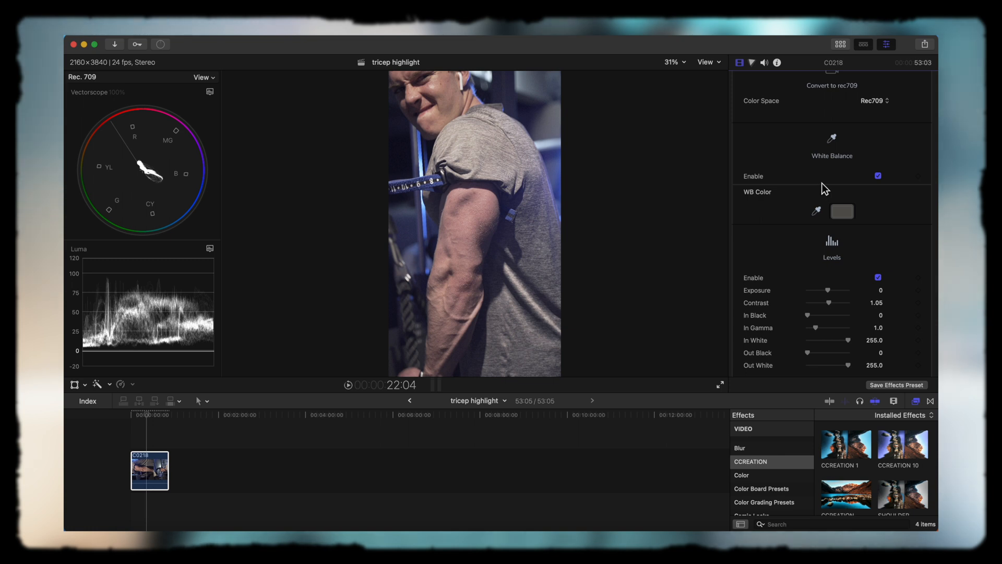
pyautogui.click(879, 176)
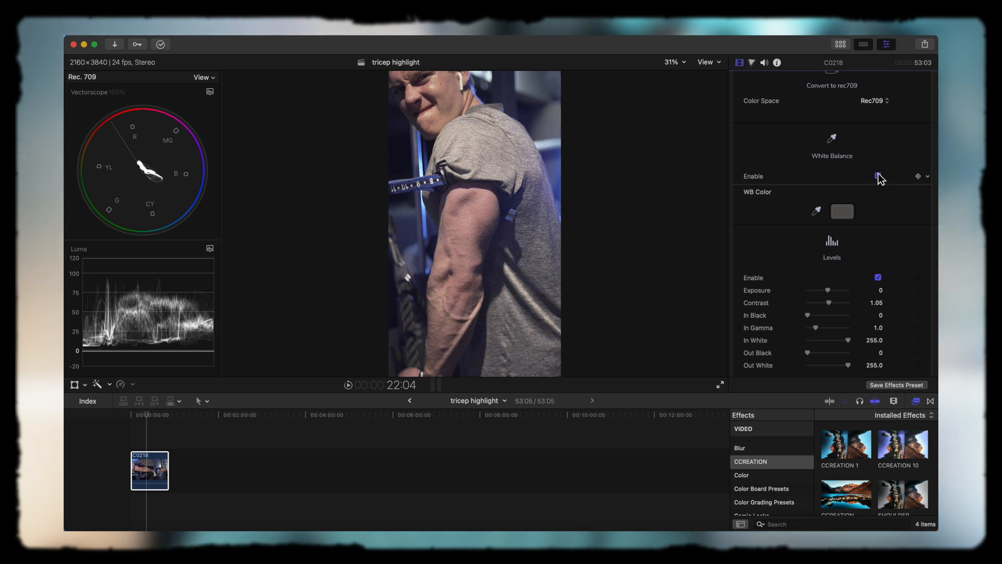
pyautogui.click(879, 176)
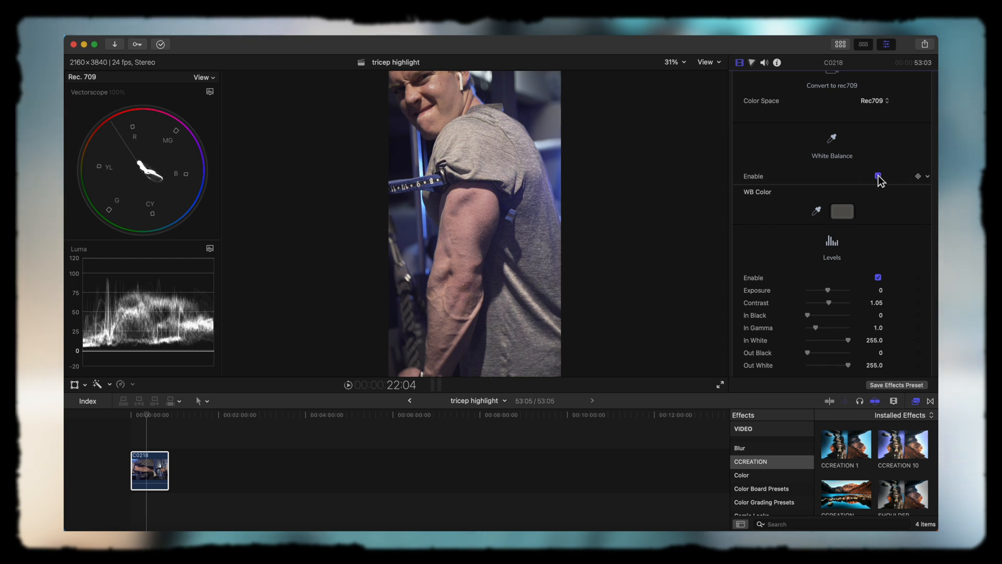
# Change mFilmLook's WB Color to a darker gray by lowering the brightness of the colour.
pyautogui.click(845, 213)
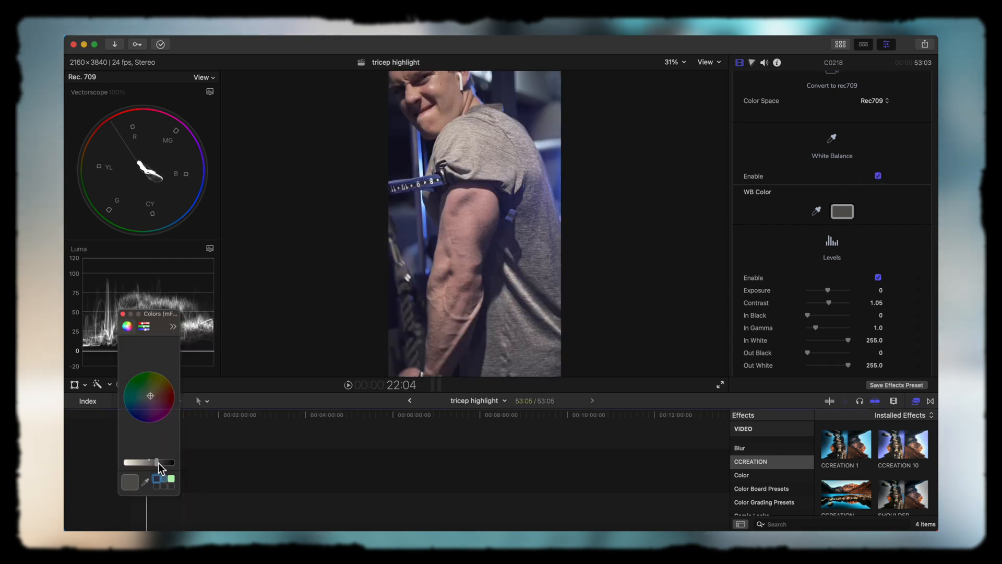
pyautogui.click(156, 462)
pyautogui.moveTo(158, 462); pyautogui.dragTo(160, 464)
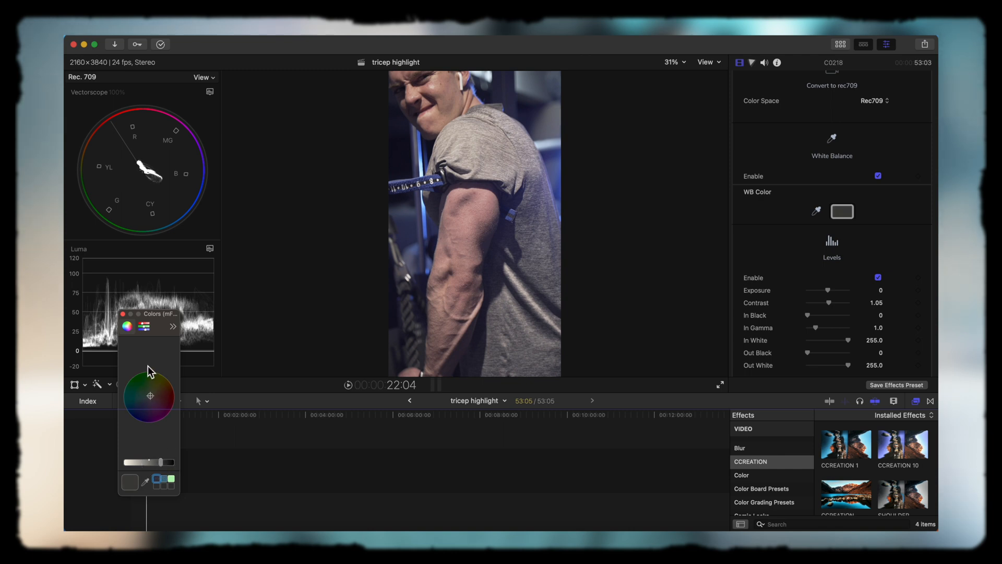
pyautogui.click(123, 314)
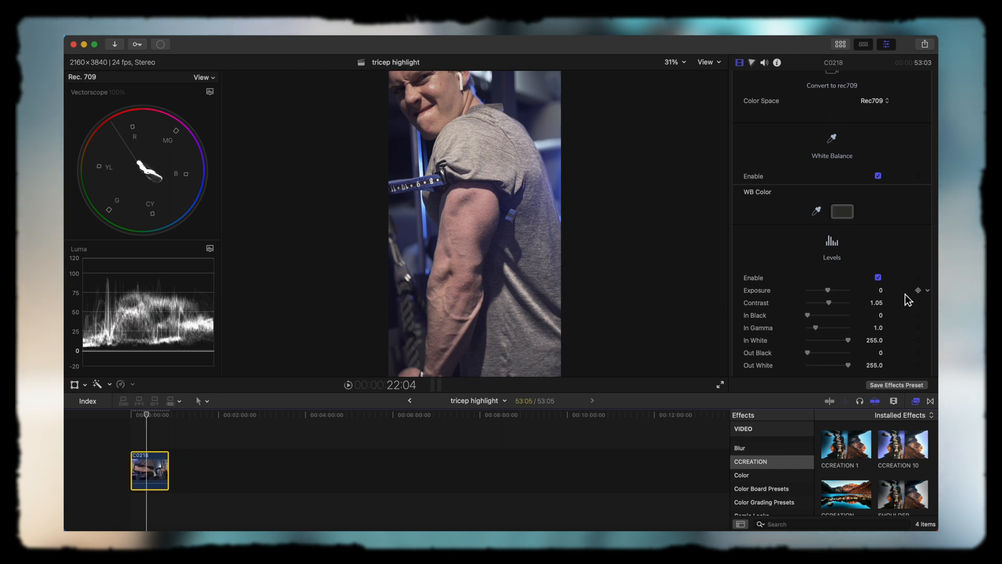
# Compare the clip with mFilmLook's Levels off and on, and review the effect's remaining settings down to Aberration.
pyautogui.scroll(-1, 906, 293)
pyautogui.click(879, 256)
pyautogui.click(878, 256)
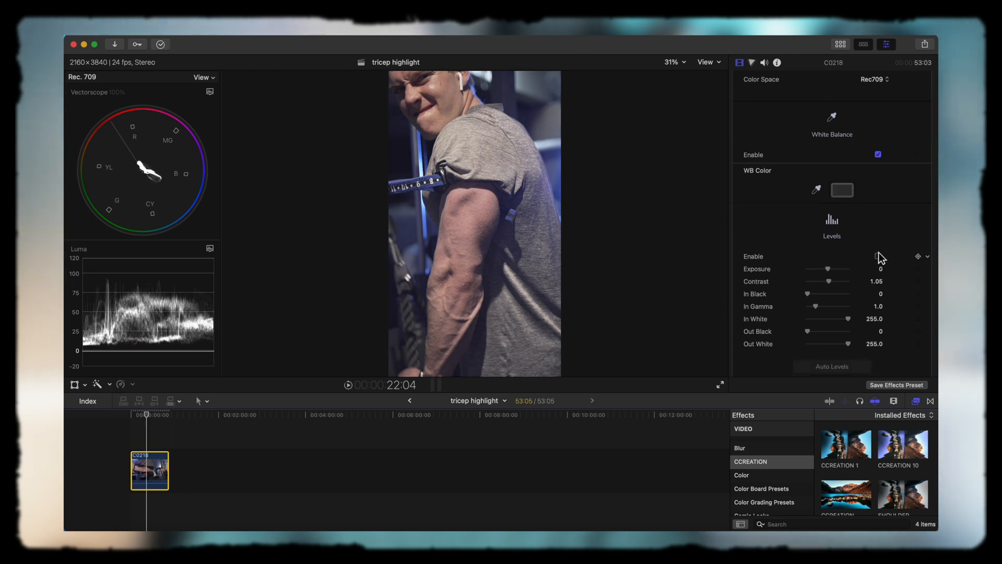
pyautogui.click(878, 256)
pyautogui.click(879, 256)
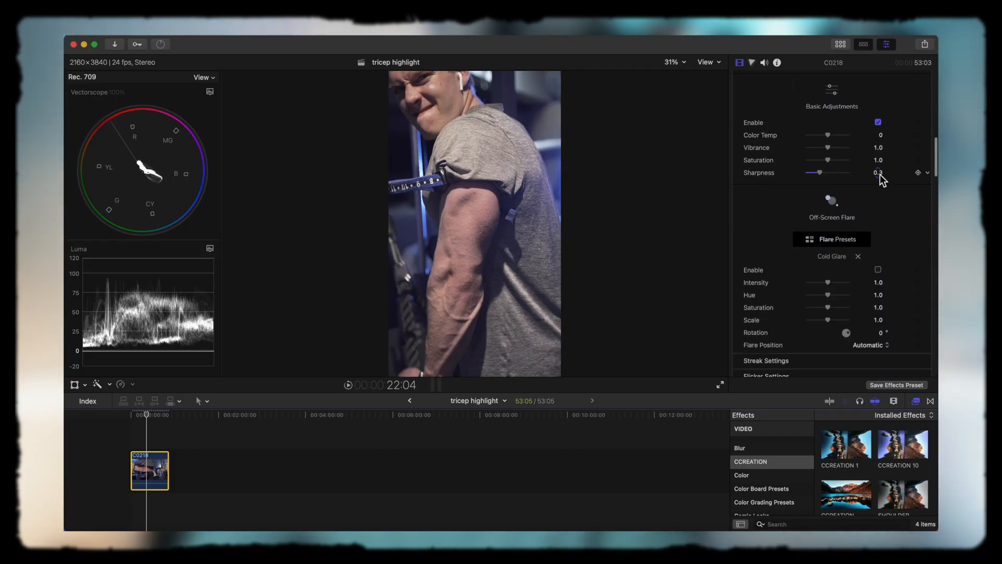
pyautogui.scroll(-5, 914, 180)
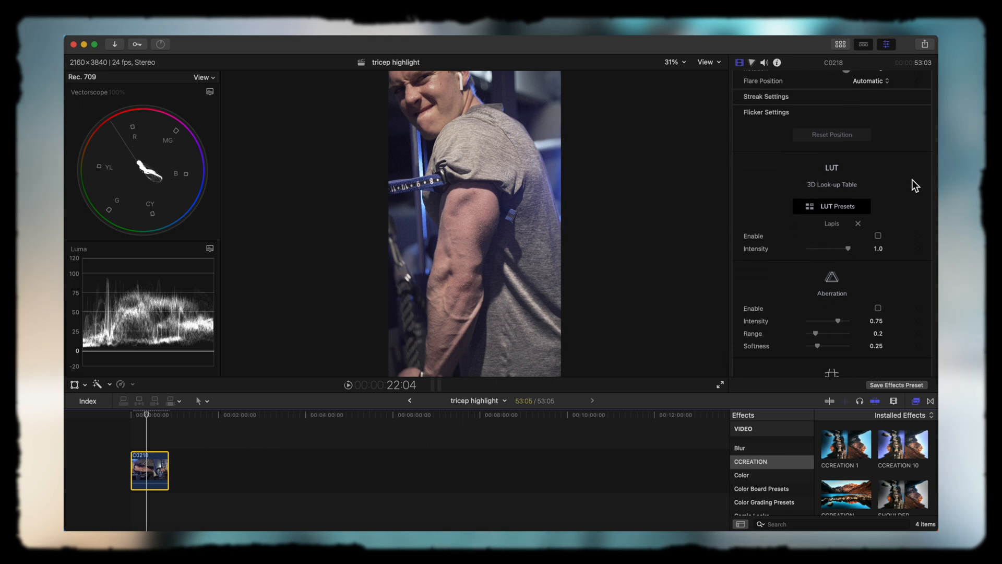
pyautogui.scroll(10, 913, 180)
pyautogui.scroll(5, 912, 179)
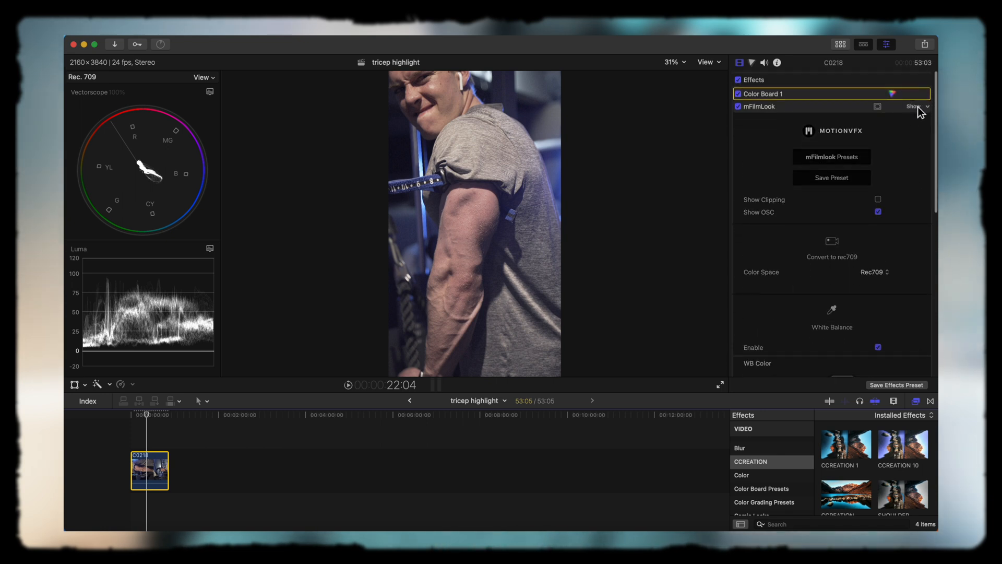
pyautogui.click(918, 107)
# Enable the Custom LUT effect that uses CC_Skin, comparing the clip with it off and on.
pyautogui.click(789, 123)
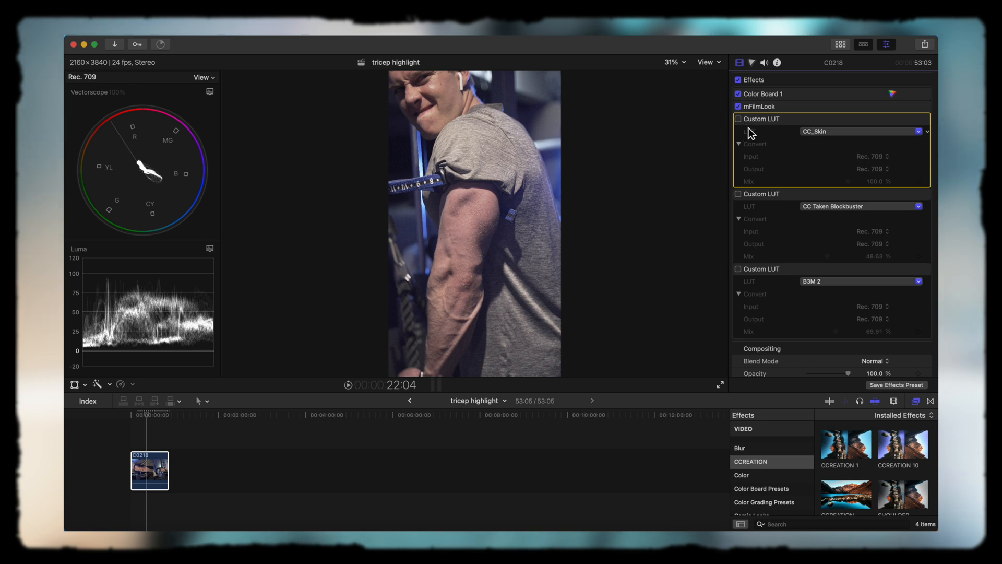
pyautogui.moveTo(742, 120)
pyautogui.click(738, 120)
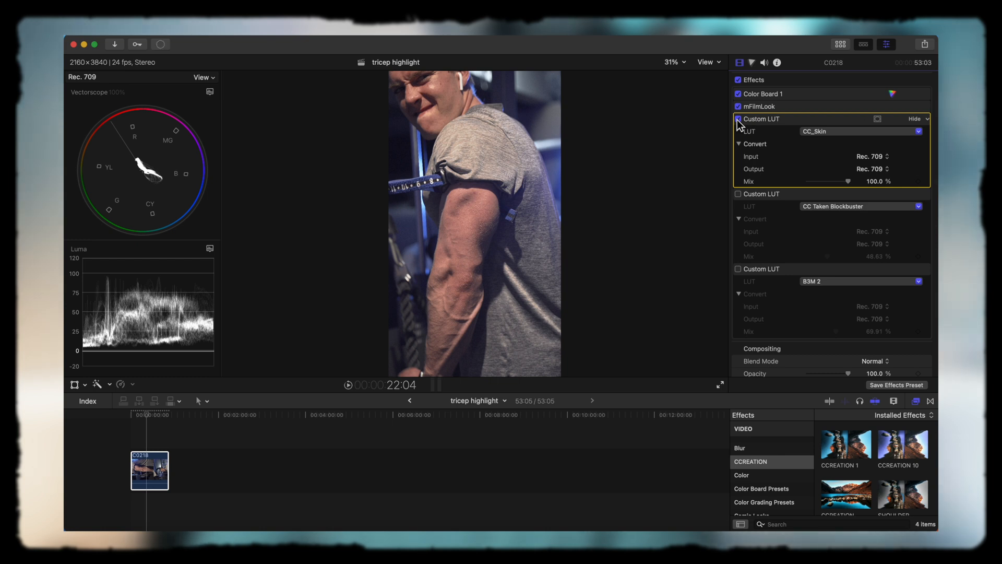
pyautogui.click(738, 119)
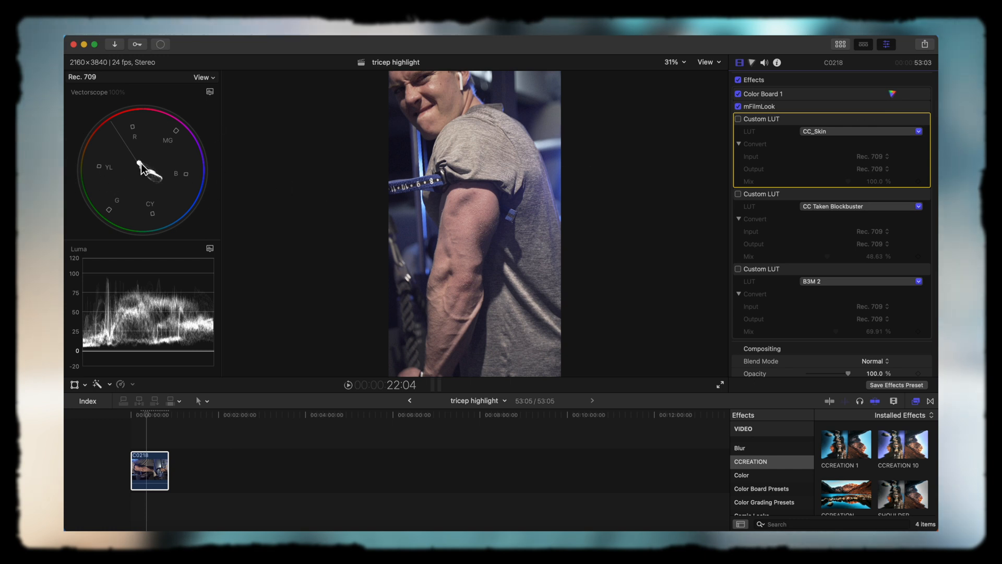
pyautogui.click(739, 119)
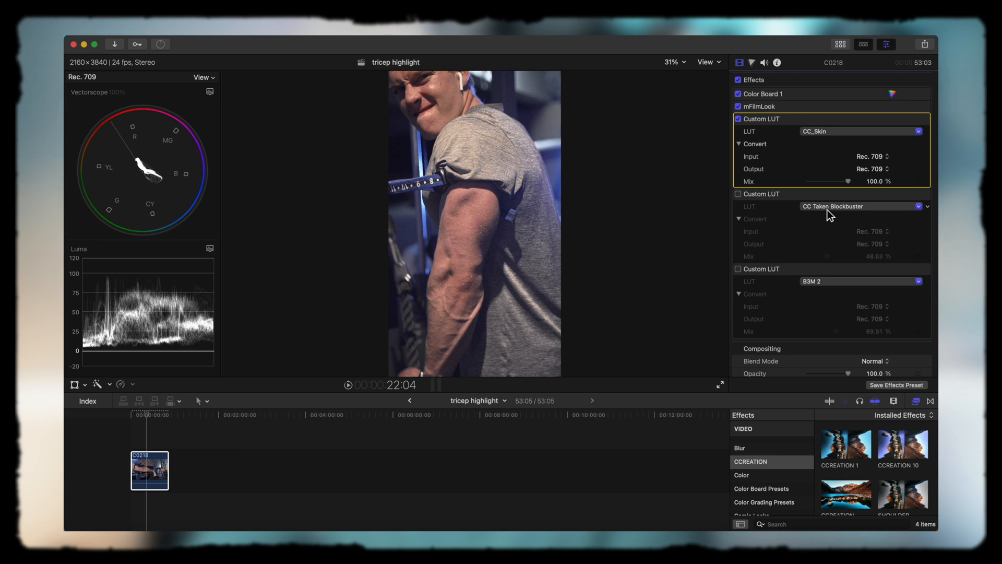
# Enable the CC Taken Blockbuster Custom LUT, try its Mix at 100%, and settle on 50%.
pyautogui.click(739, 195)
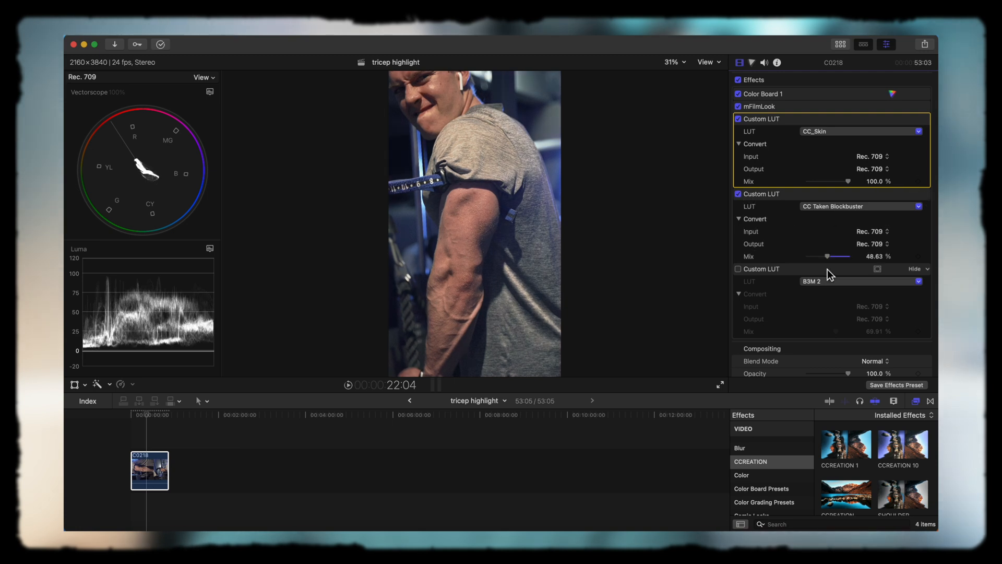
pyautogui.click(869, 257)
pyautogui.write('50')
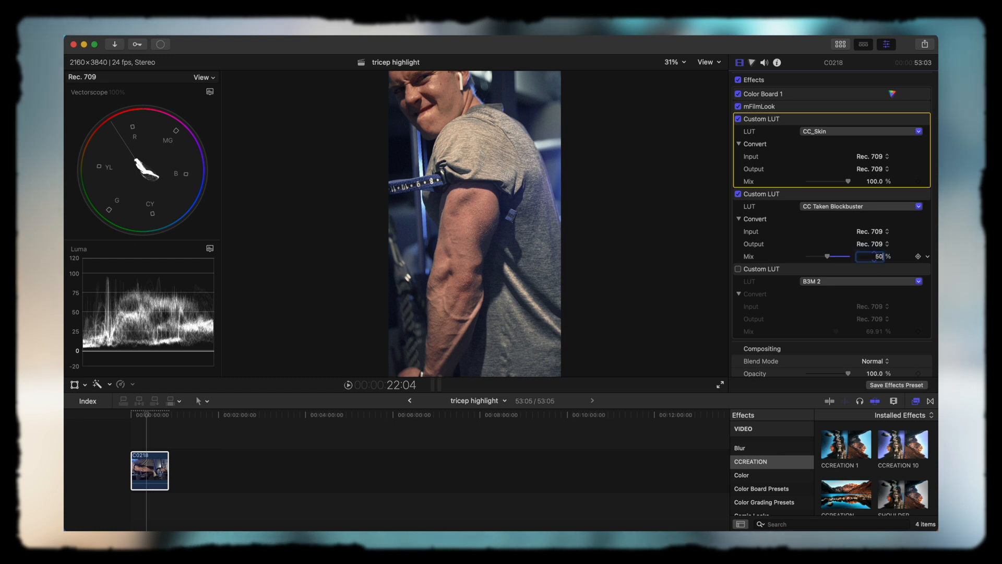
pyautogui.press('Return')
pyautogui.write('100')
pyautogui.press('Return')
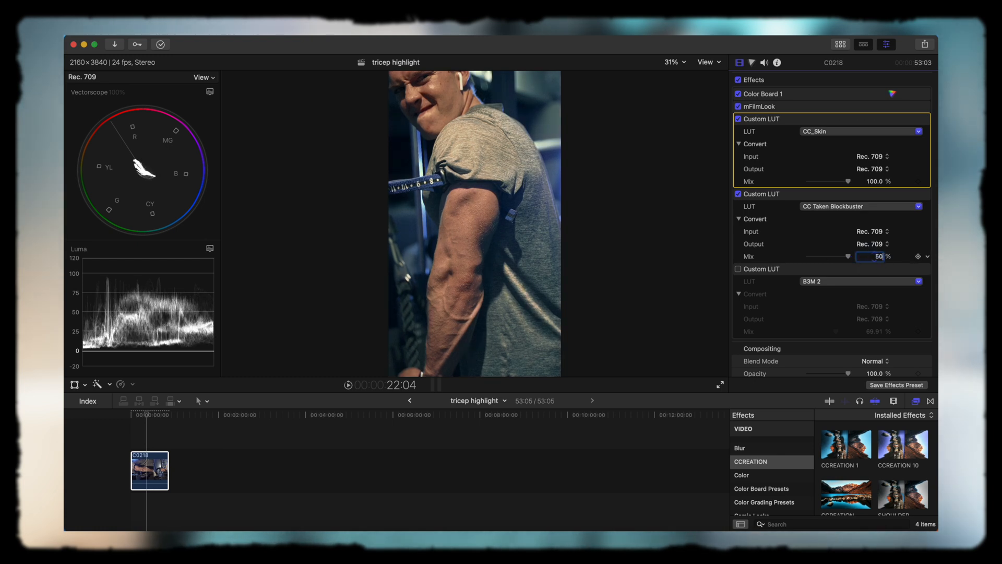
pyautogui.press('Return')
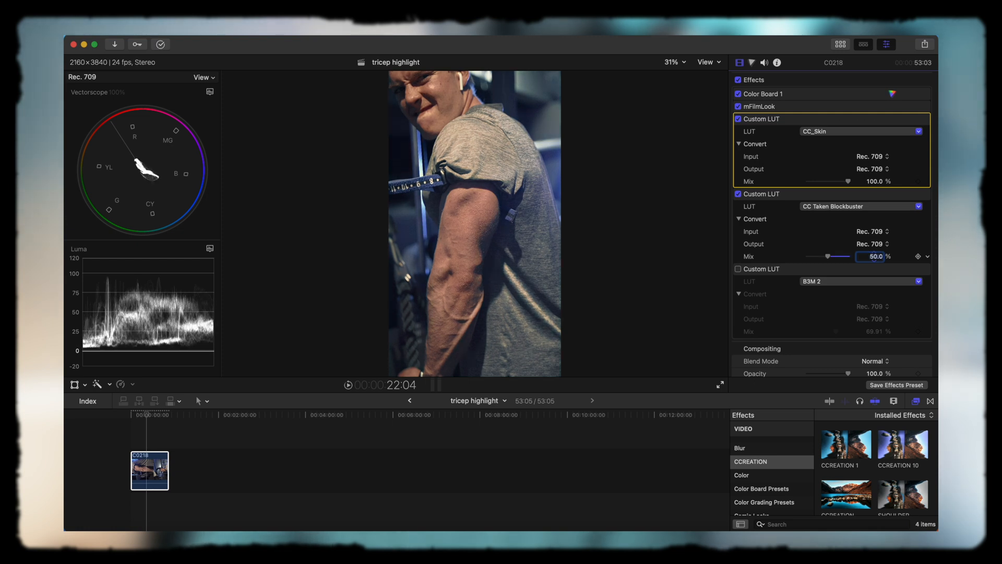
# Enable the B3M 2 Custom LUT and set its Mix to 50%.
pyautogui.scroll(-3, 785, 274)
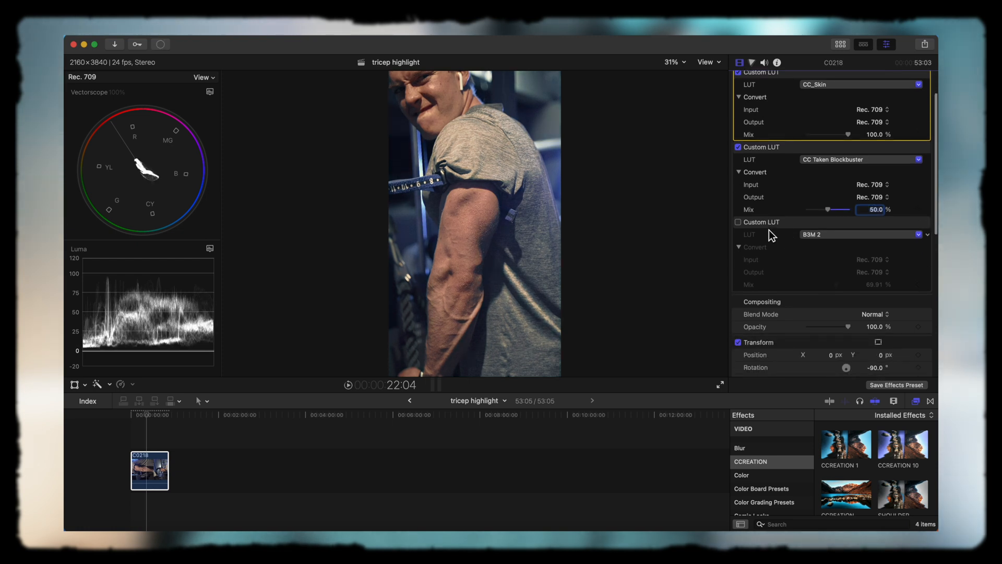
pyautogui.click(741, 224)
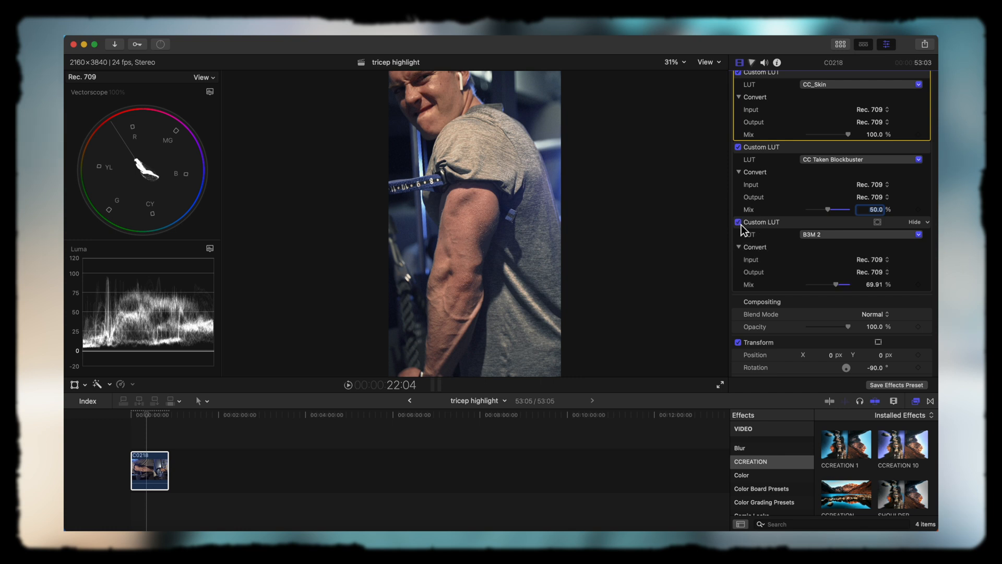
pyautogui.click(870, 285)
pyautogui.write('50')
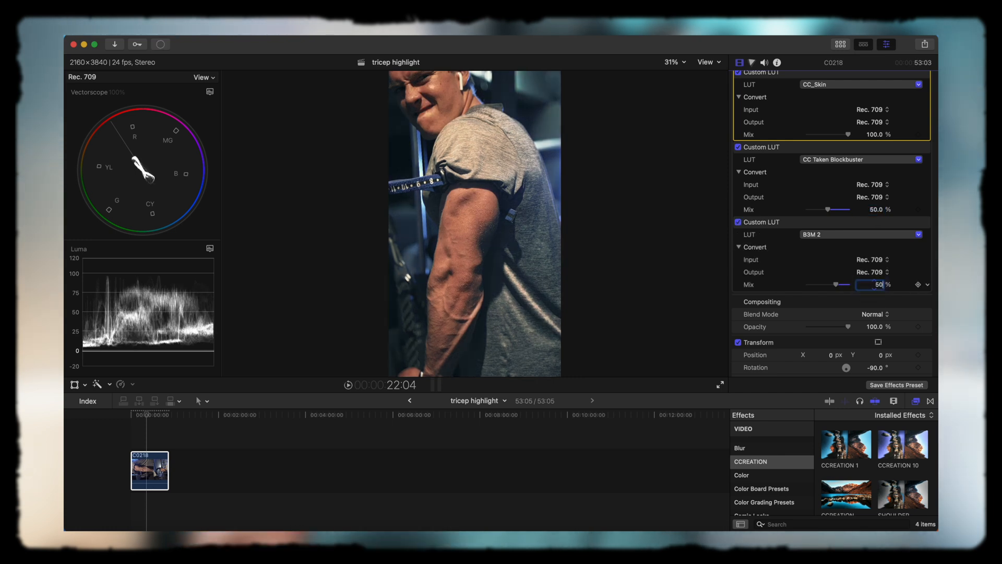
pyautogui.press('Return')
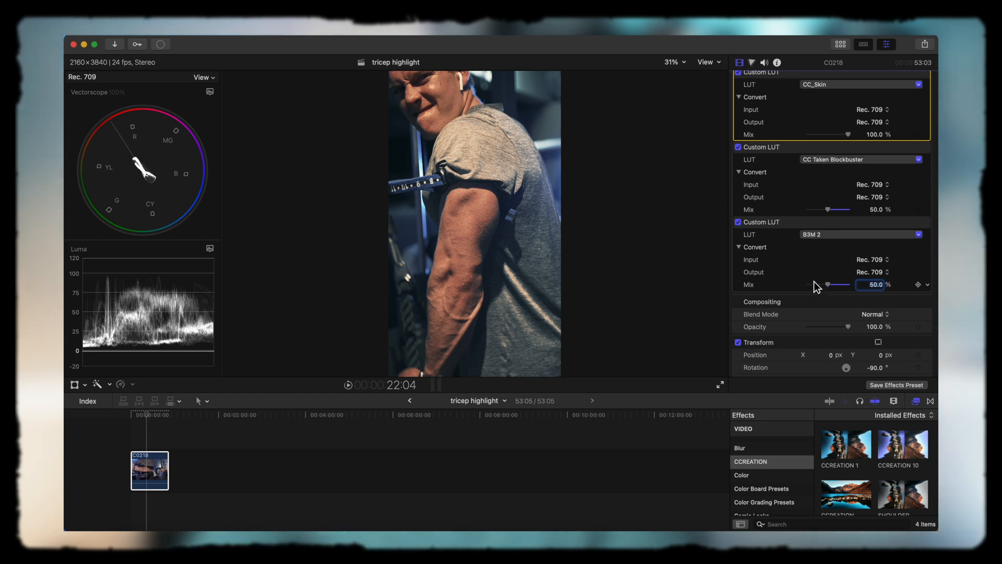
# Compare the C0218 clip with all effects off and on.
pyautogui.scroll(3, 812, 277)
pyautogui.click(739, 80)
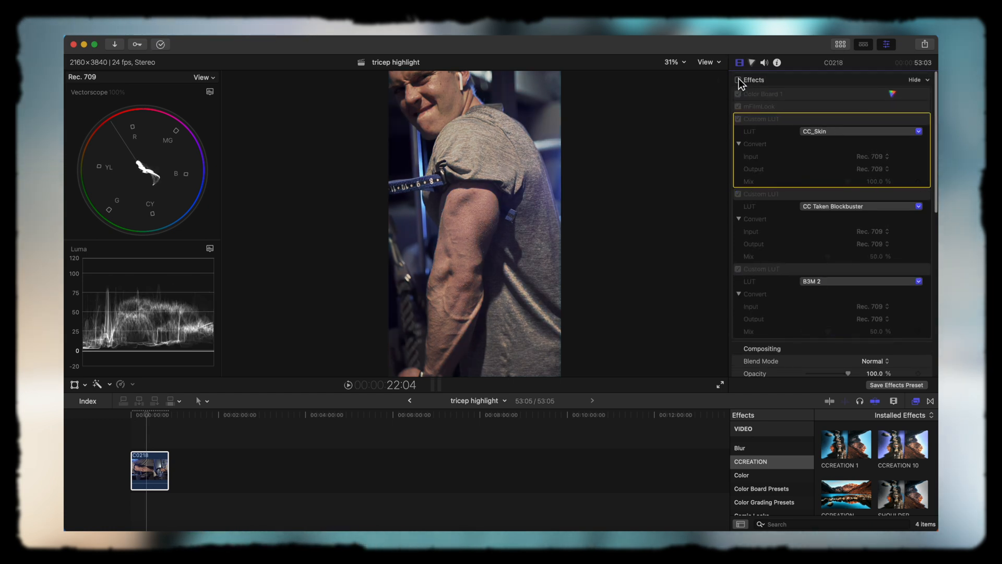
pyautogui.click(740, 80)
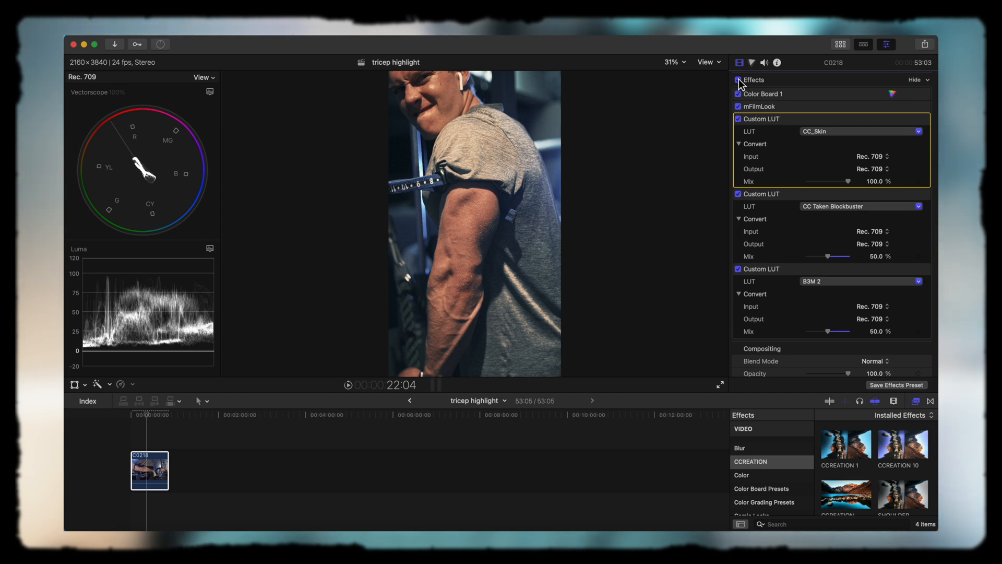
# Add a Hue/Saturation Curves correction to the C0218 clip.
pyautogui.click(752, 63)
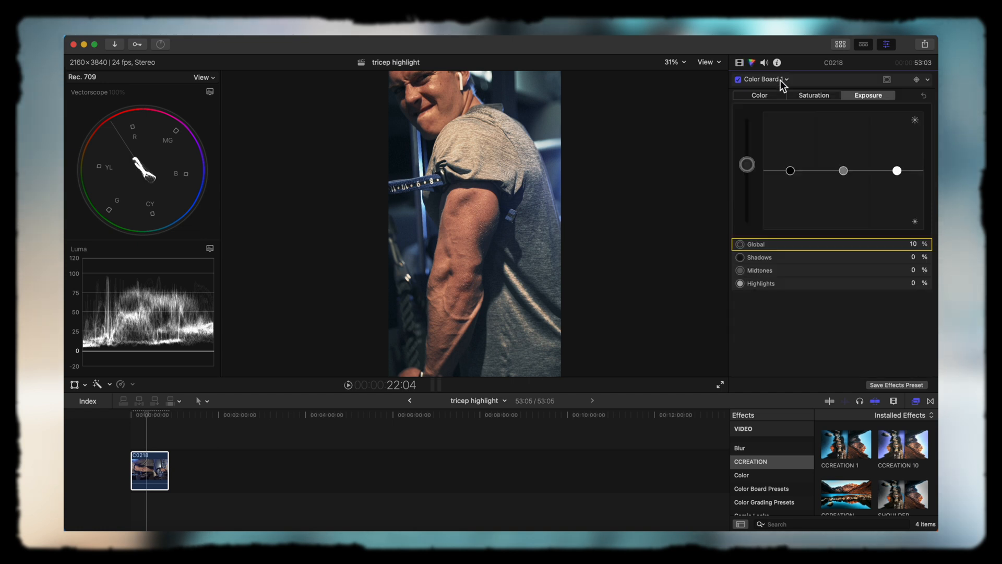
pyautogui.click(781, 79)
pyautogui.click(784, 162)
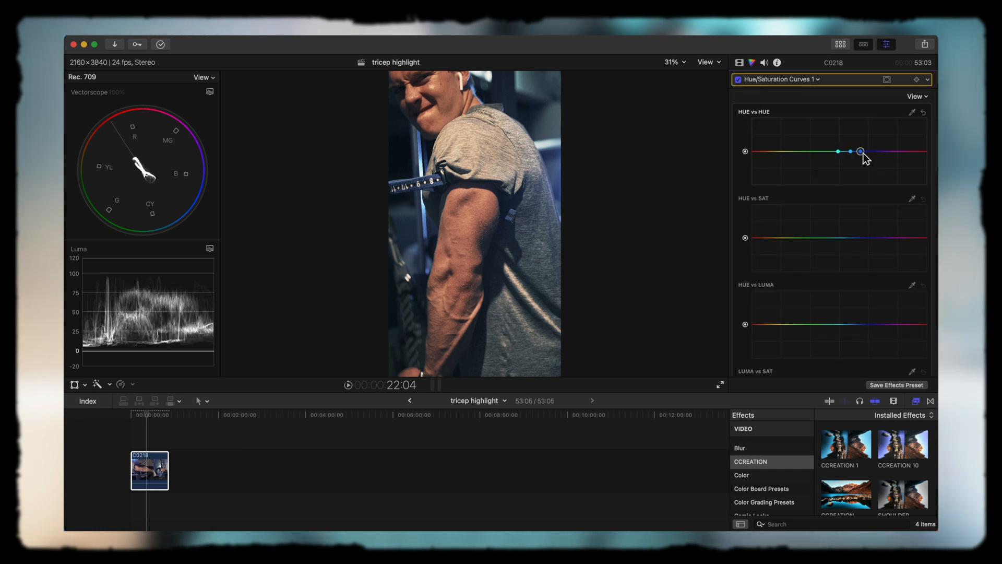
# Pull the middle blue point down slightly on the Hue vs Hue curve, and curve both ends of Luma vs Sat down to minimum.
pyautogui.moveTo(850, 151)
pyautogui.mouseDown()
pyautogui.moveTo(850, 124)
pyautogui.moveTo(853, 163)
pyautogui.mouseUp()
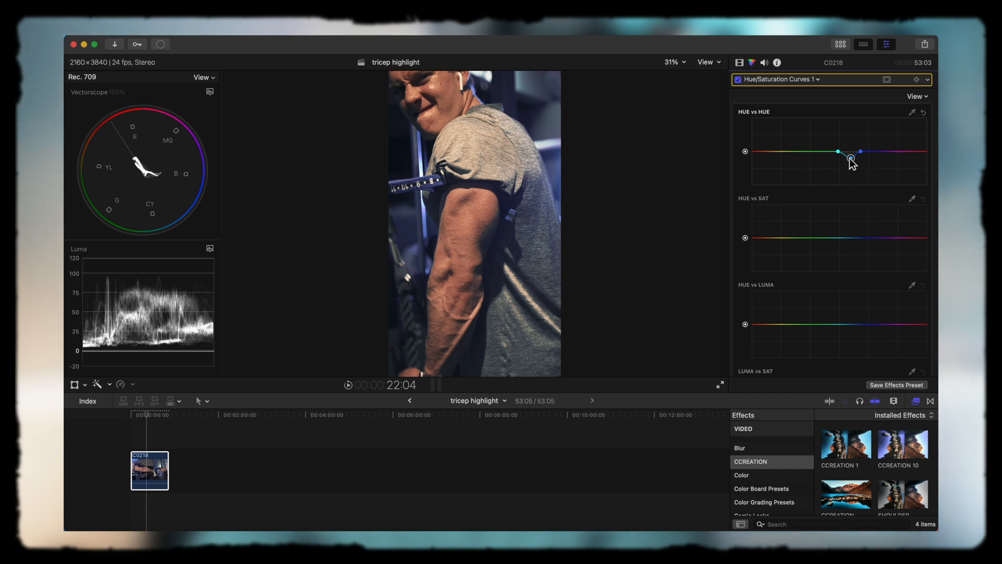
pyautogui.scroll(-5, 850, 157)
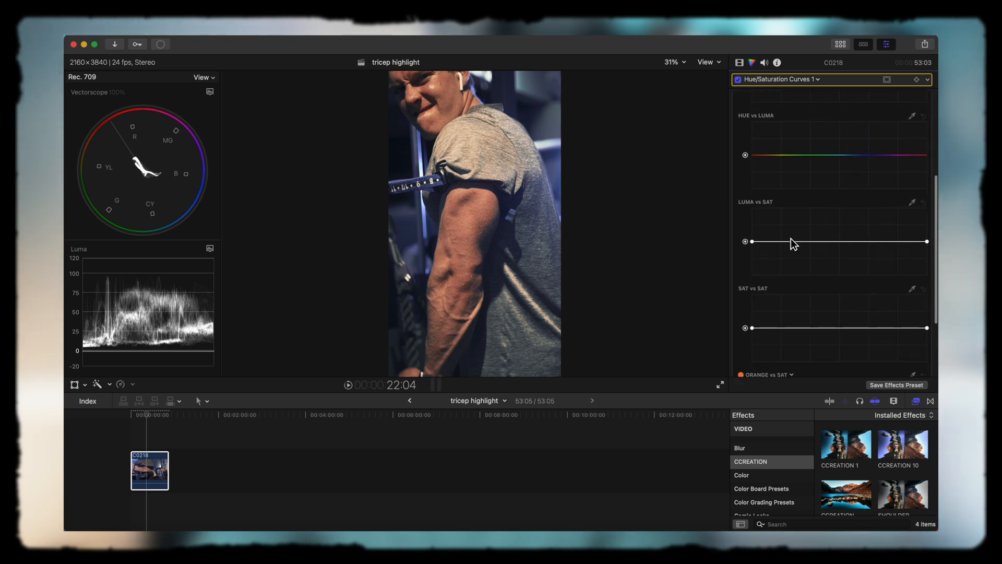
pyautogui.click(784, 243)
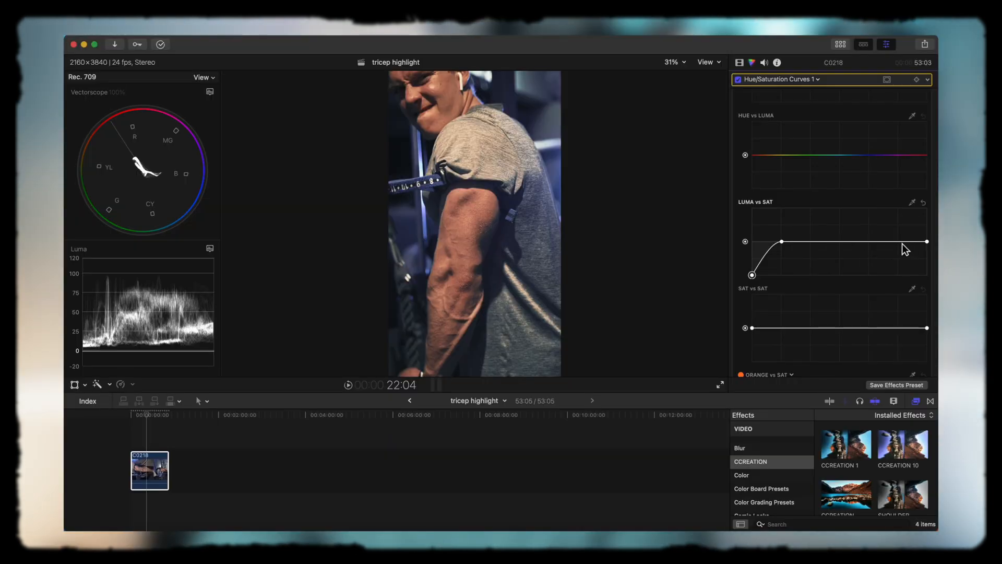
pyautogui.click(900, 242)
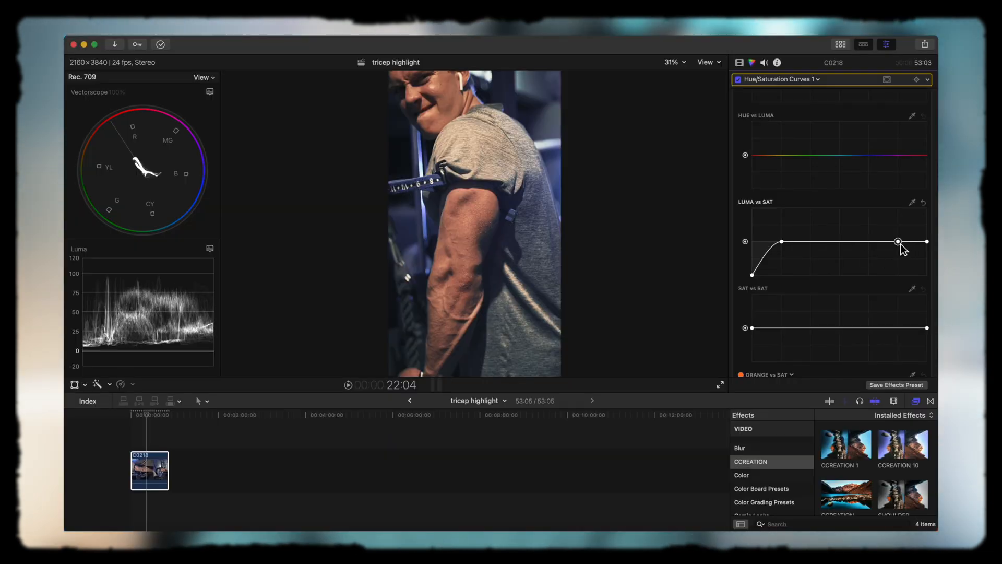
pyautogui.moveTo(928, 242); pyautogui.dragTo(928, 275)
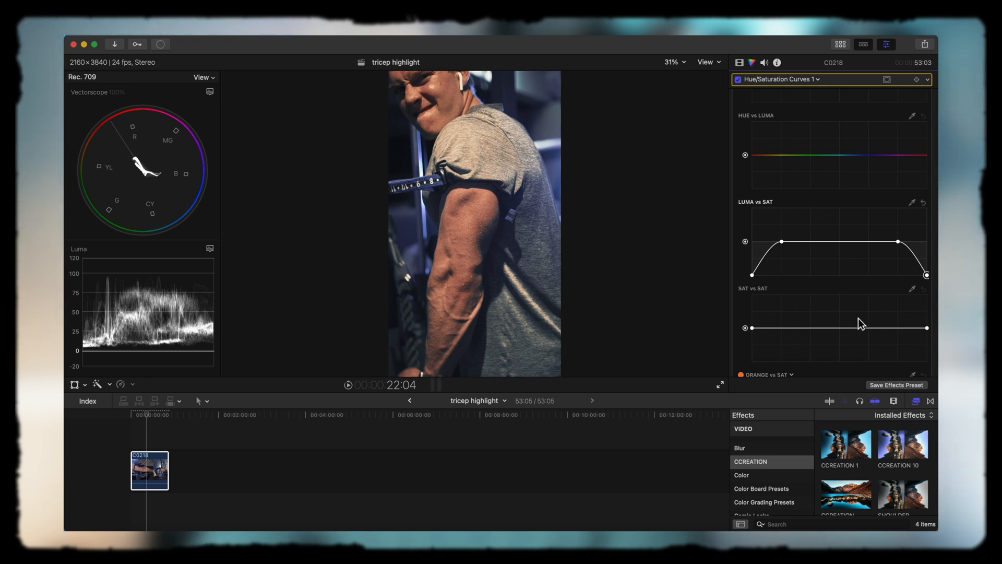
# Lower the midpoint of the Orange vs Sat curve slightly and return to the clip's effects list.
pyautogui.scroll(-5, 840, 321)
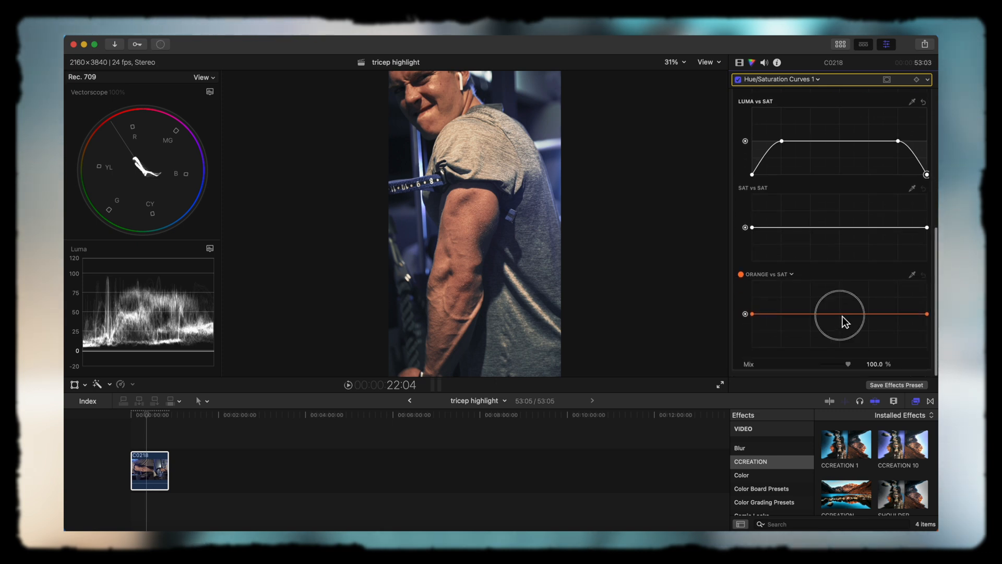
pyautogui.moveTo(842, 316); pyautogui.dragTo(842, 320)
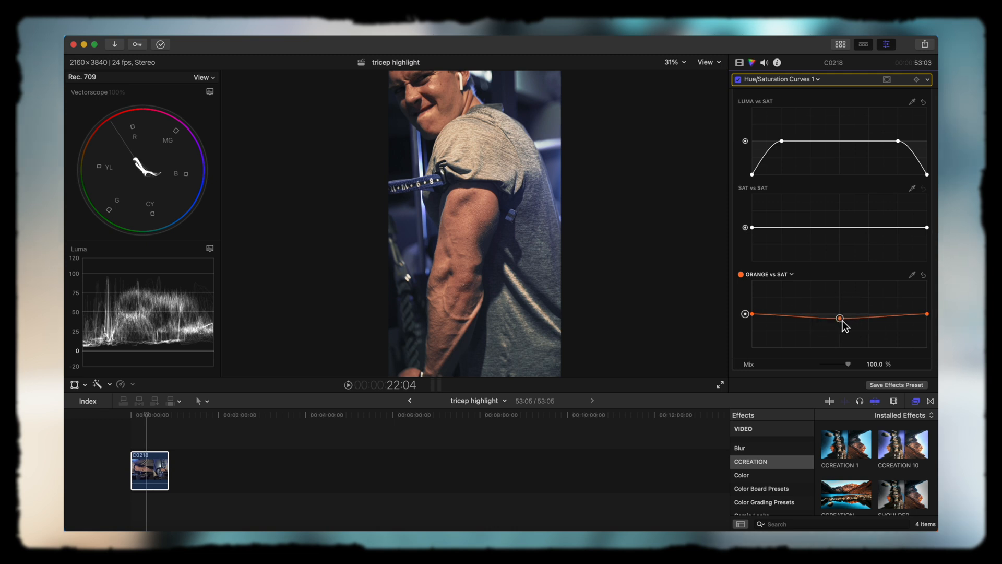
pyautogui.scroll(10, 832, 210)
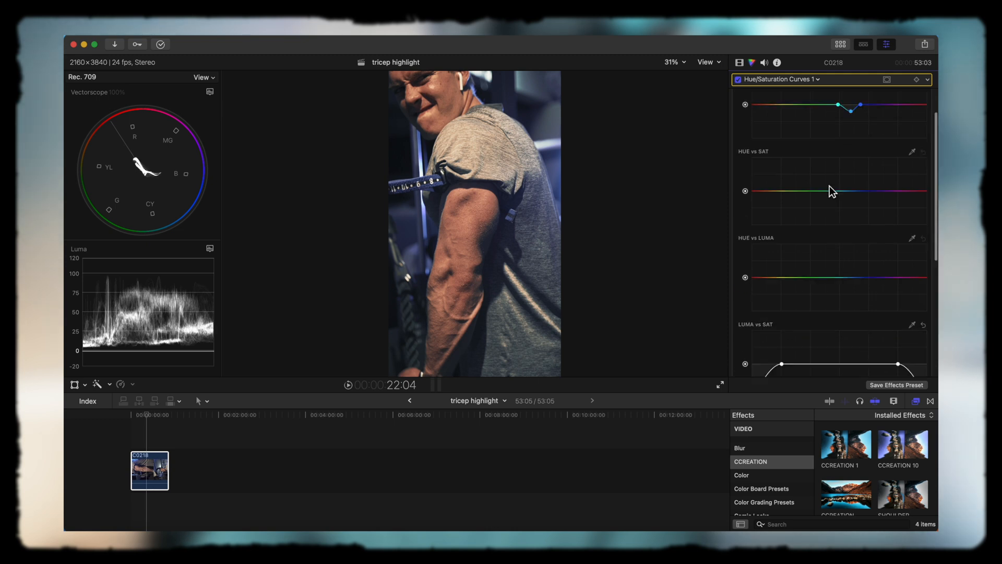
pyautogui.click(740, 63)
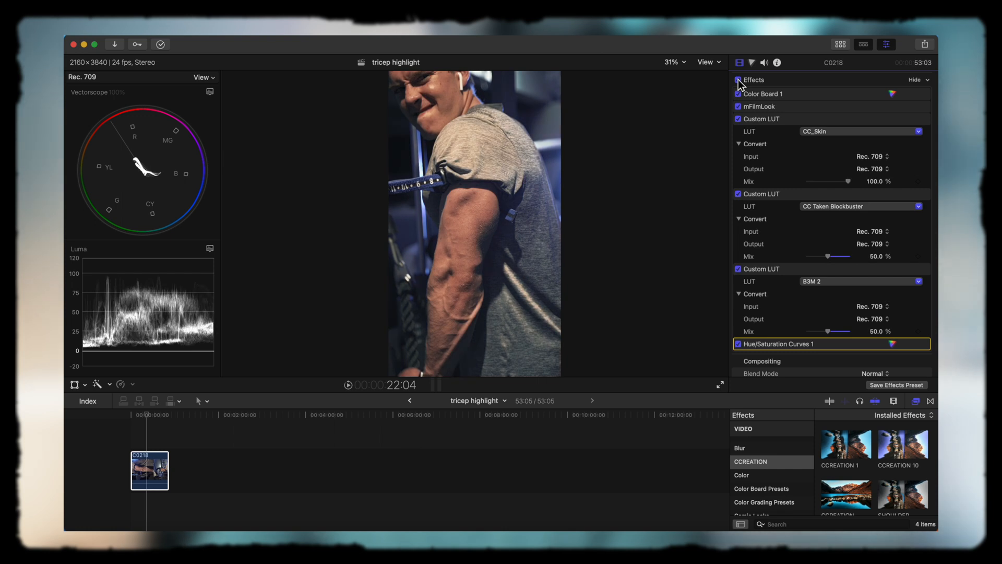
# Play the beginning of the C0218 clip and trim its start to the 3:03 mark.
pyautogui.click(110, 444)
pyautogui.press('space')
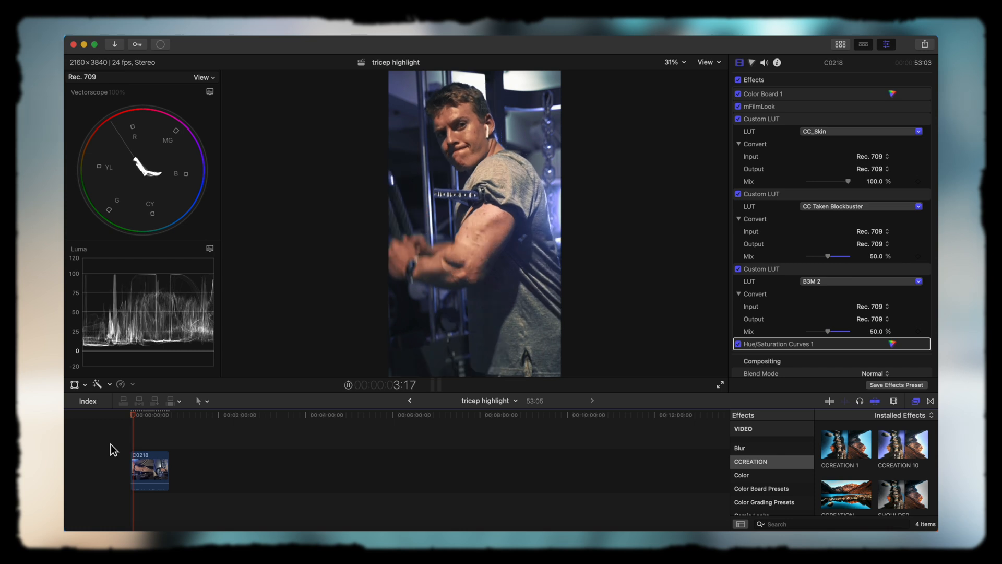
pyautogui.press('space')
pyautogui.press('super+equal')
pyautogui.press('super+equal')
pyautogui.press('super+equal')
pyautogui.press('super+equal')
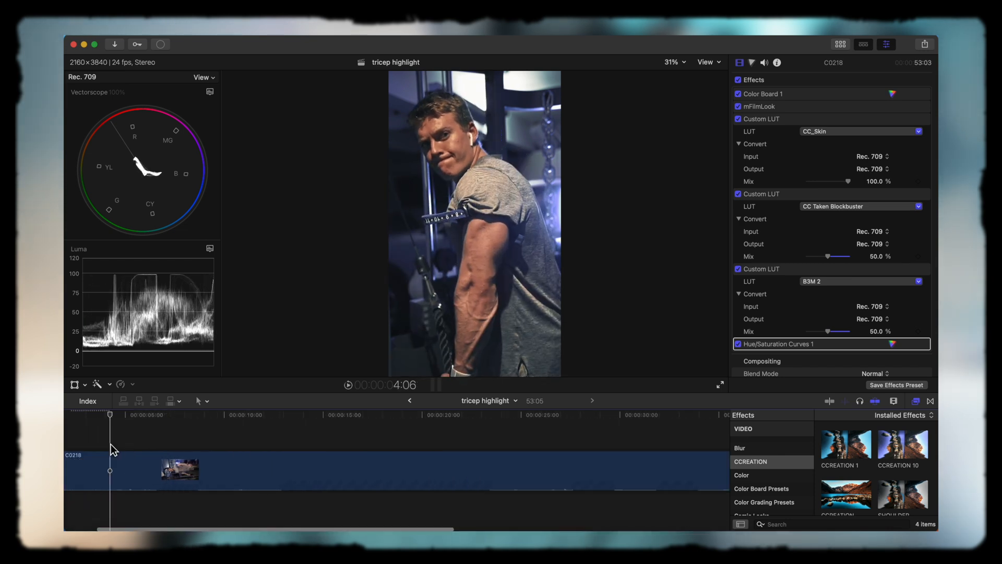
pyautogui.press('super+equal')
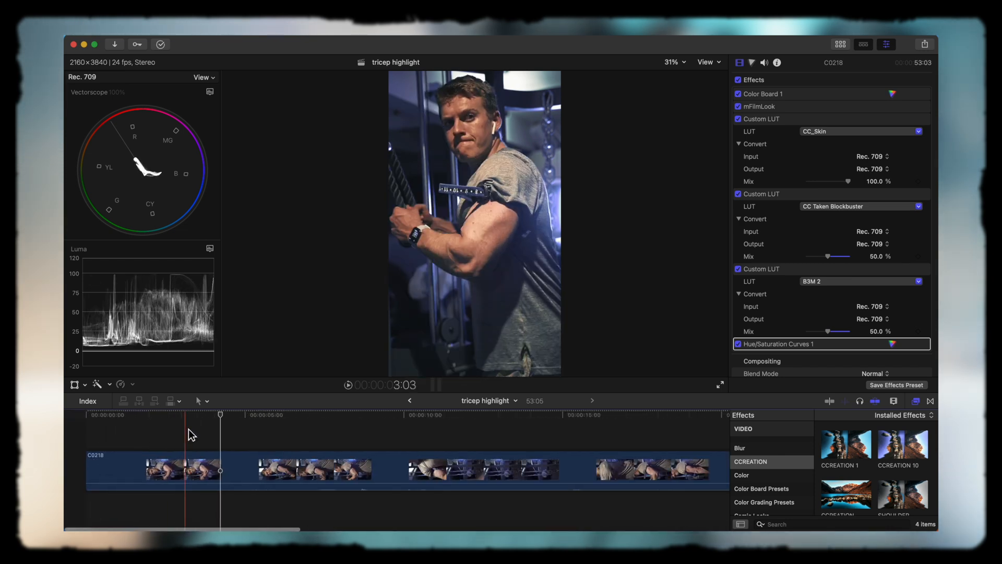
pyautogui.click(187, 429)
pyautogui.click(164, 468)
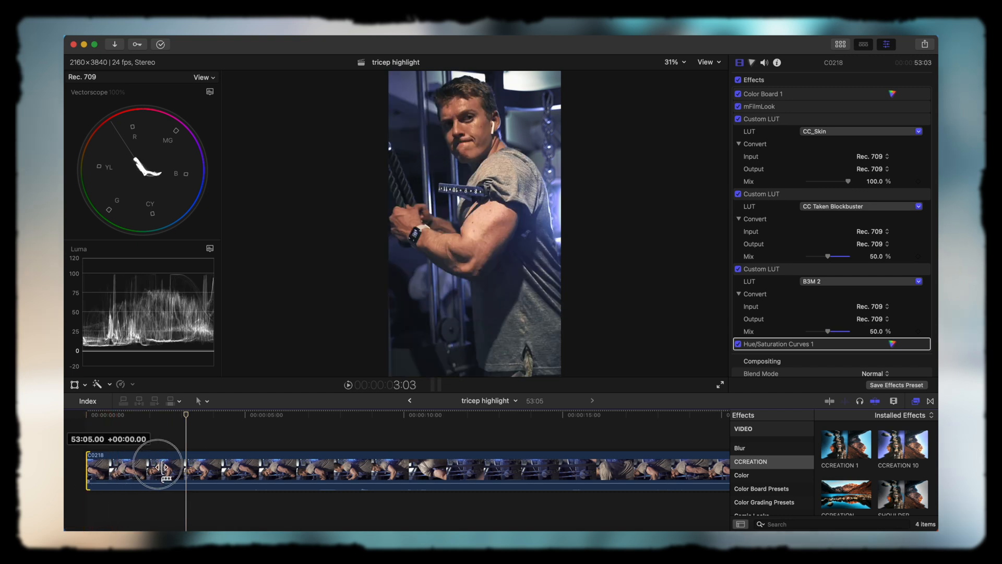
pyautogui.moveTo(163, 467); pyautogui.dragTo(189, 463)
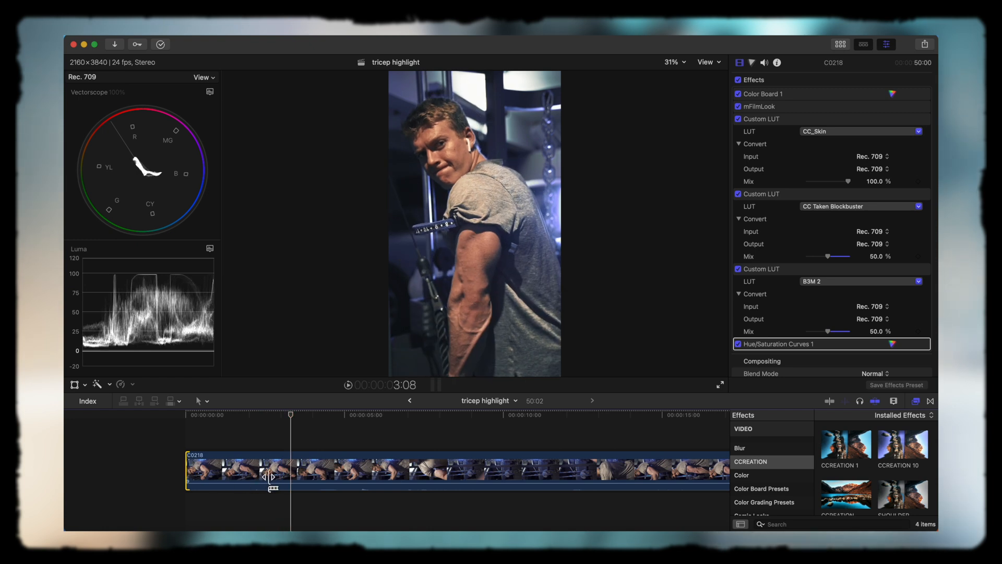
# Cut the C0218 clip at 3:08 and again further along, and delete the section between the cuts.
pyautogui.press('b')
pyautogui.click(290, 466)
pyautogui.hscroll(5, 371, 471)
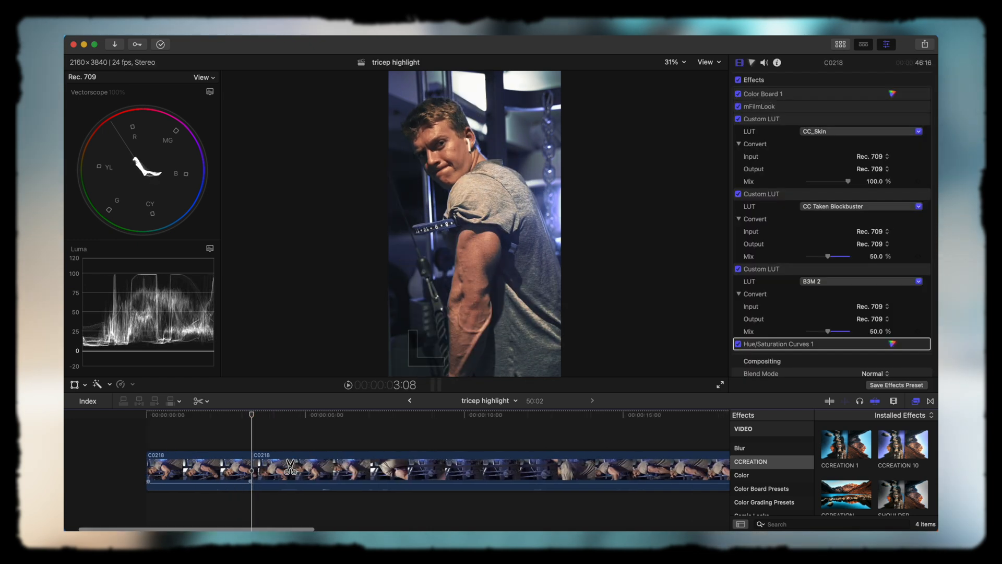
pyautogui.click(451, 475)
pyautogui.press('a')
pyautogui.click(427, 475)
pyautogui.press('Delete')
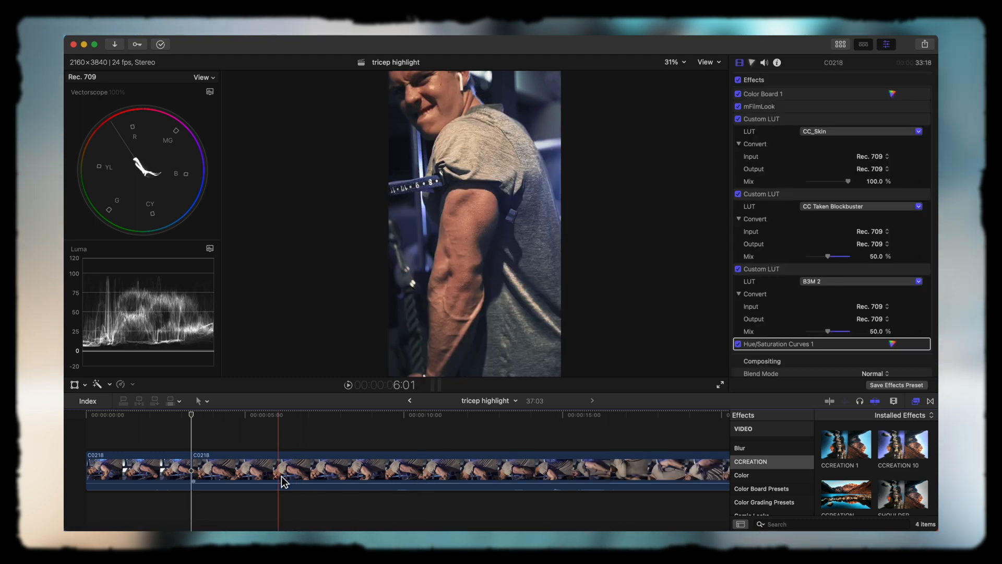
# Cut the second clip at about 9:15 and 18:18, and delete the 9:03 section between the cuts.
pyautogui.press('b')
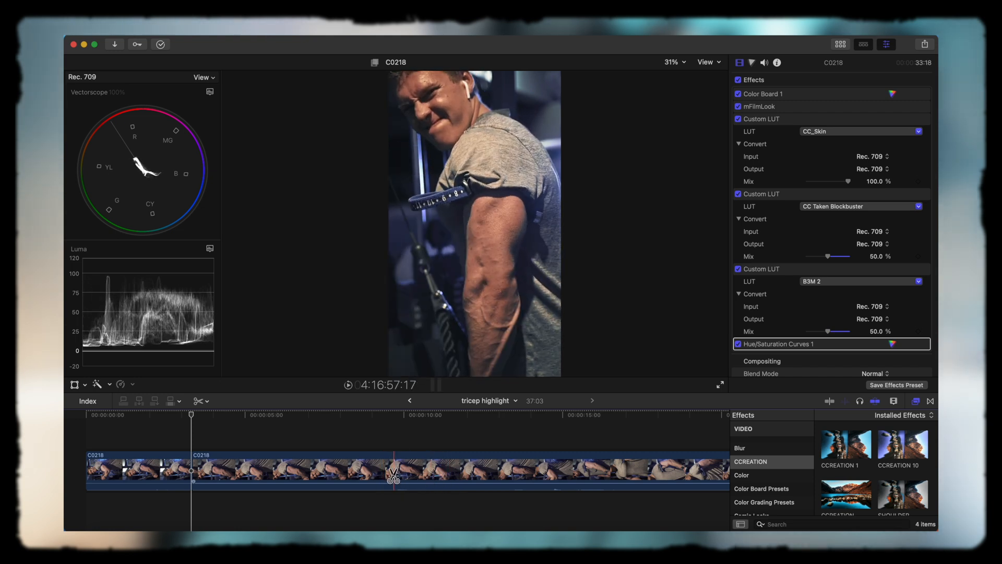
pyautogui.hscroll(5, 393, 475)
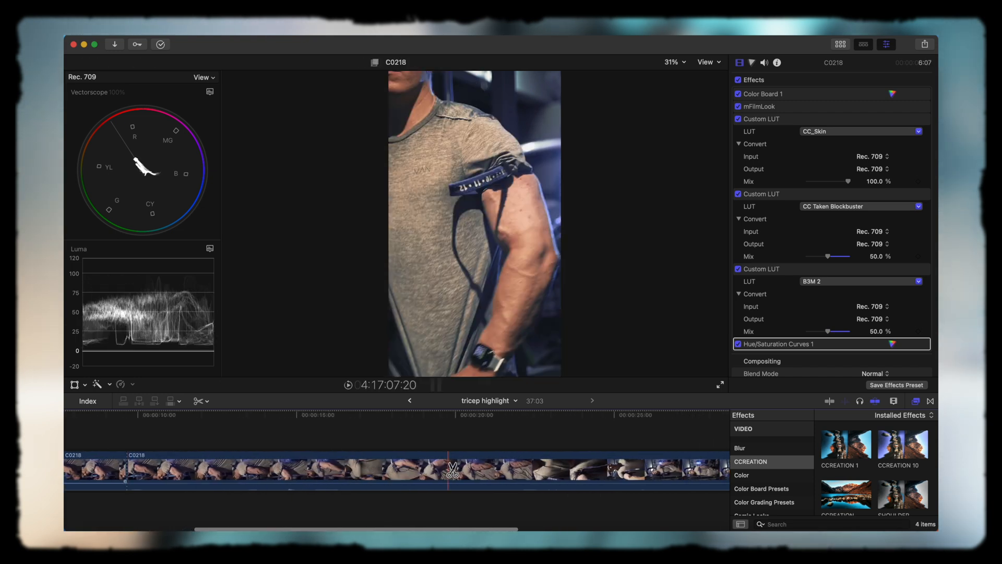
pyautogui.click(418, 472)
pyautogui.press('a')
pyautogui.click(380, 472)
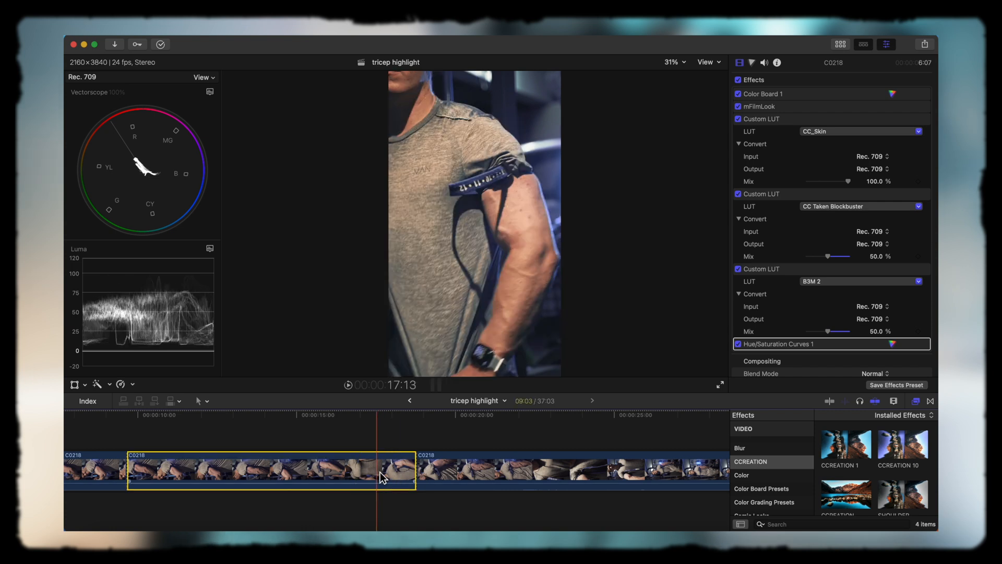
pyautogui.press('Delete')
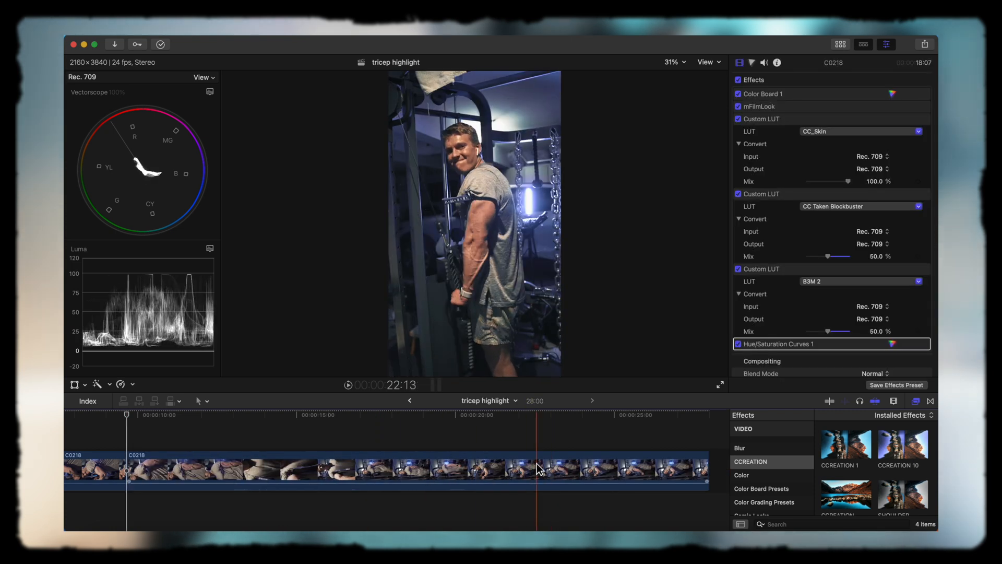
# Split off the last 6:03 of the final clip and move that piece to the start of the timeline.
pyautogui.press('b')
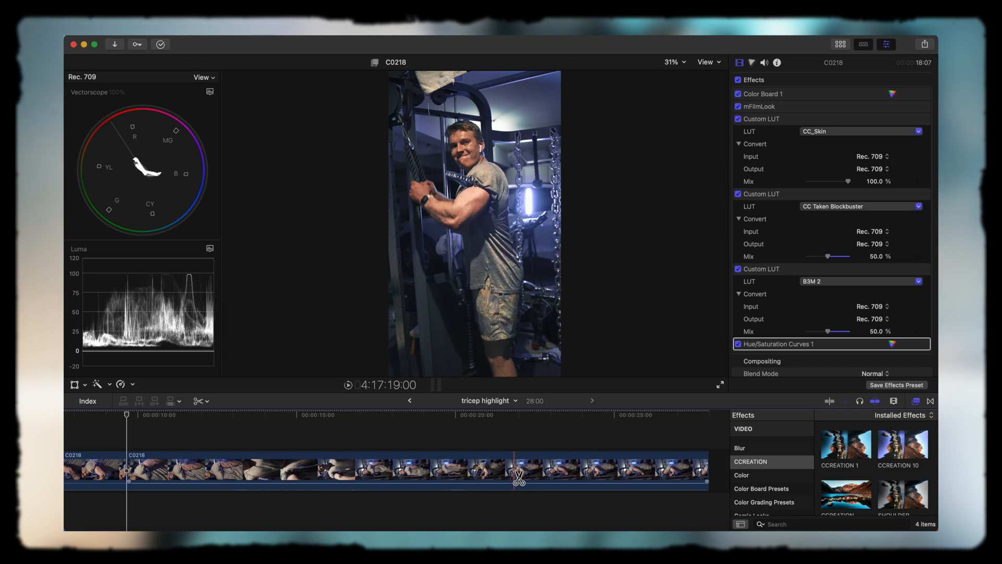
pyautogui.click(518, 476)
pyautogui.press('a')
pyautogui.hotkey('shift', 'z')
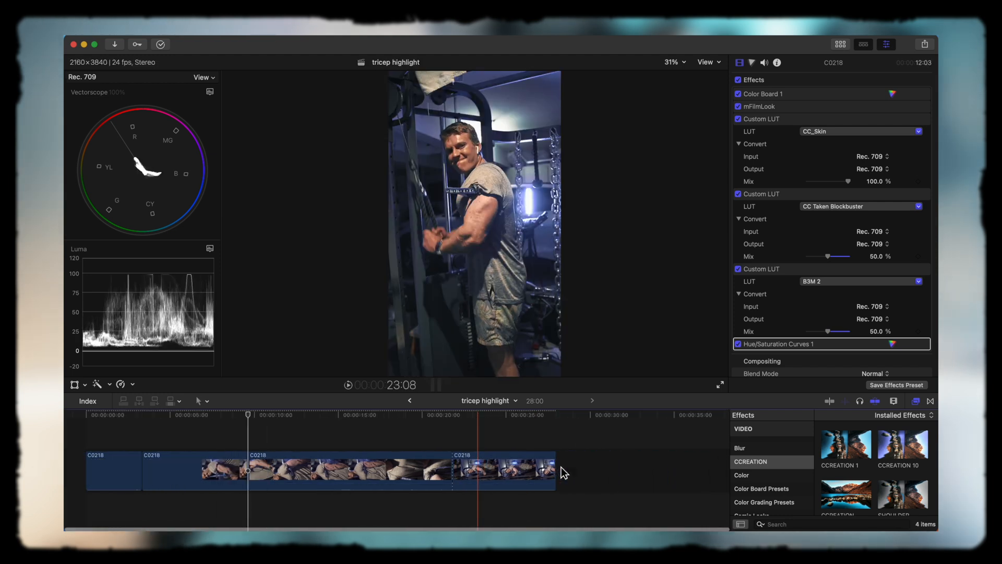
pyautogui.moveTo(499, 472); pyautogui.dragTo(103, 468)
pyautogui.click(88, 448)
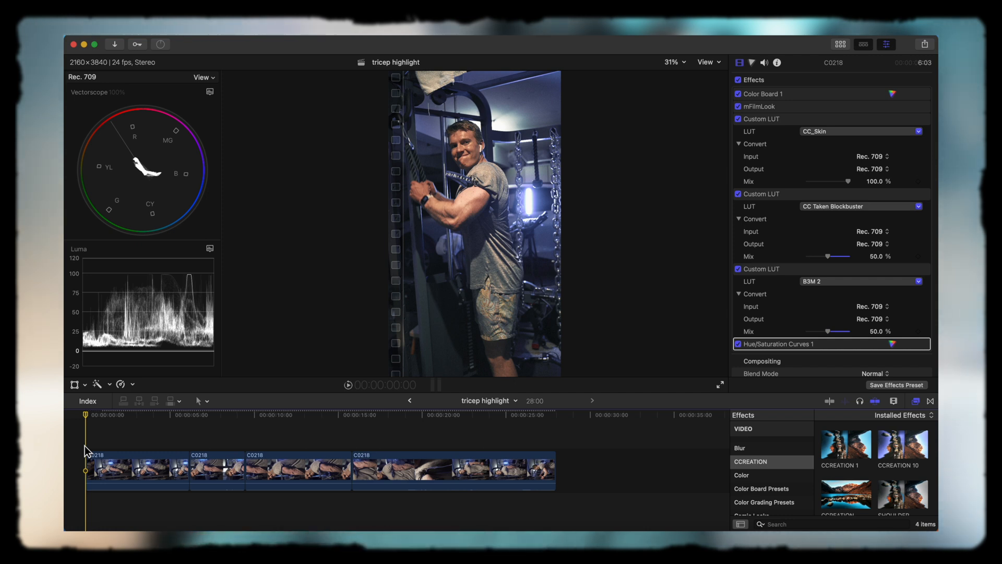
# Remove the middle section of the last clip from 18:06 to about 24:00, and shorten the end of the remaining final piece.
pyautogui.click(392, 430)
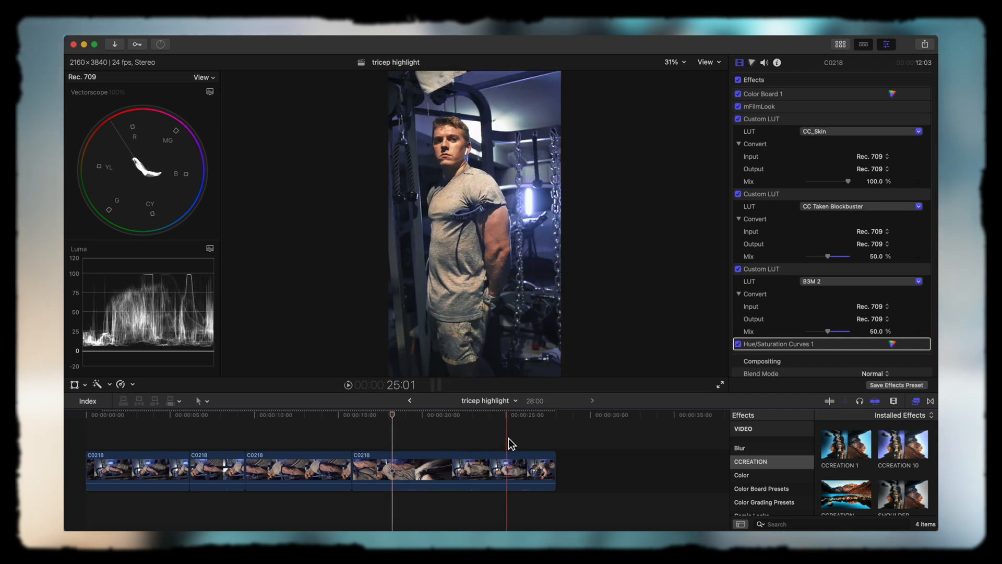
pyautogui.press('b')
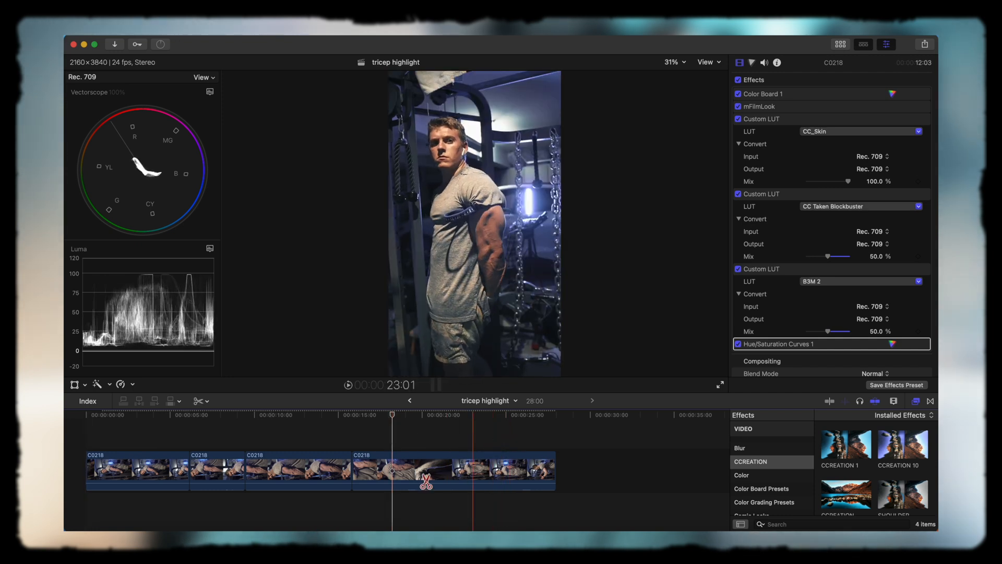
pyautogui.click(393, 471)
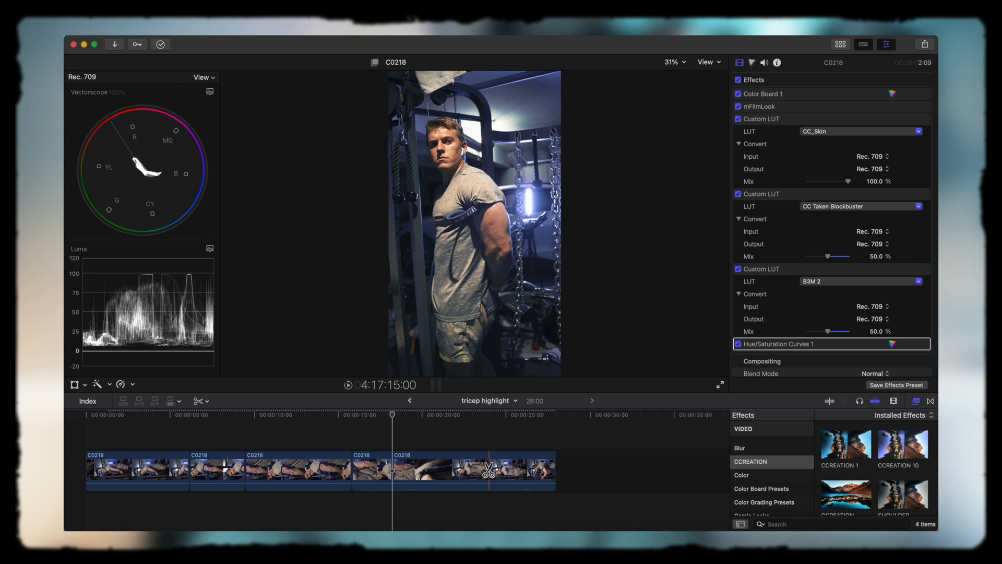
pyautogui.click(489, 470)
pyautogui.press('a')
pyautogui.click(449, 472)
pyautogui.press('BackSpace')
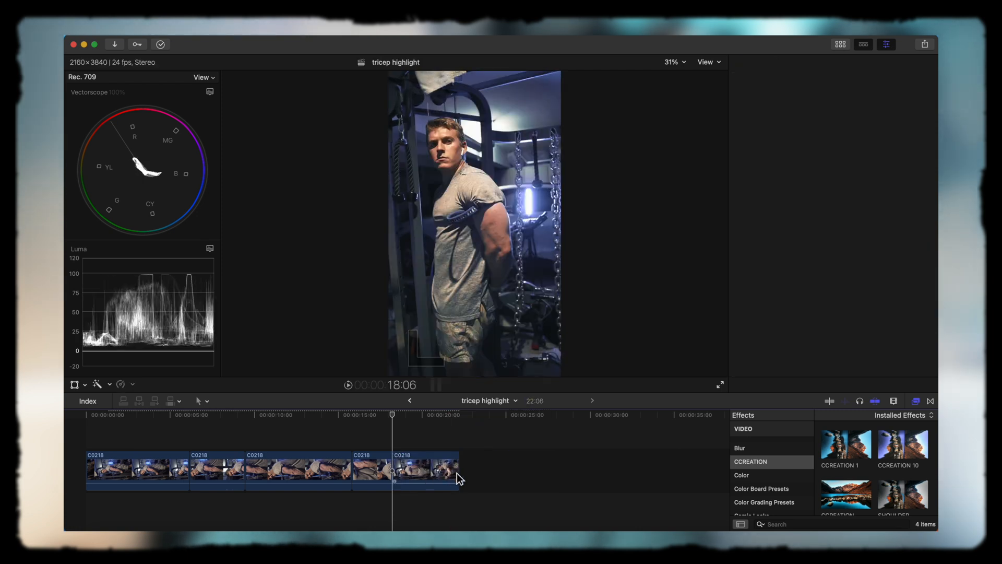
pyautogui.moveTo(456, 473); pyautogui.dragTo(402, 468)
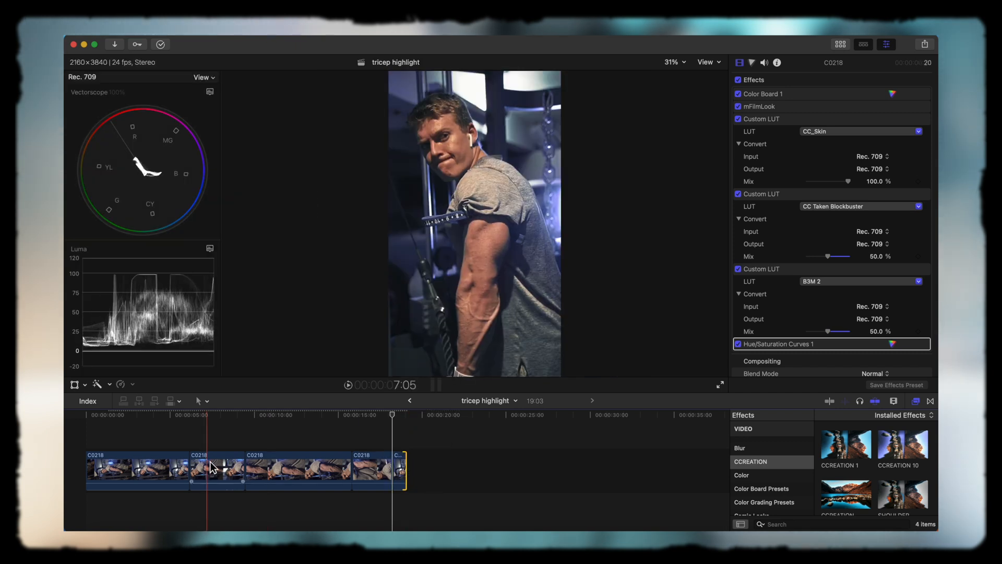
# Play the edit from the beginning and shorten the end of the first clip to a duration of 3:21.
pyautogui.click(79, 431)
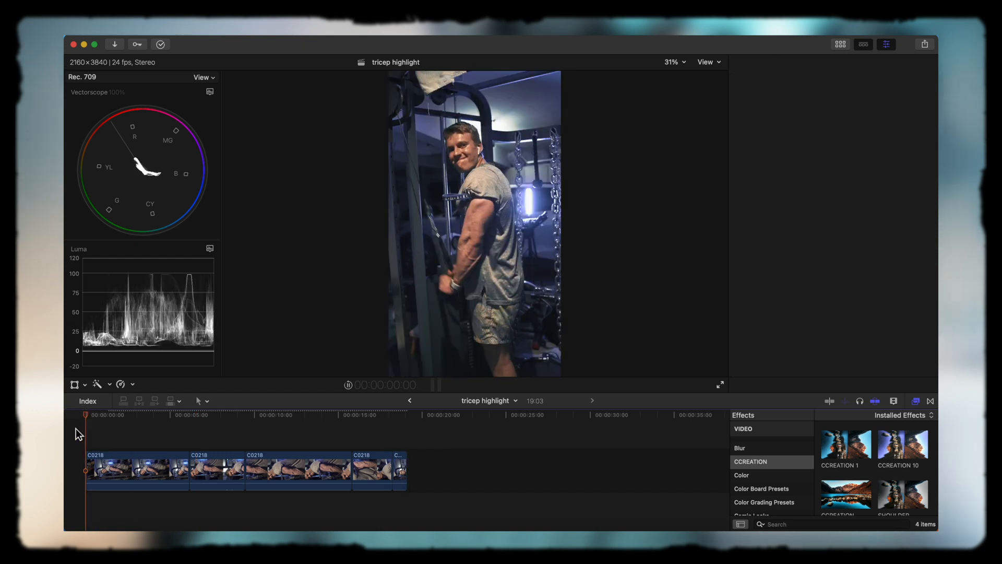
pyautogui.press('space')
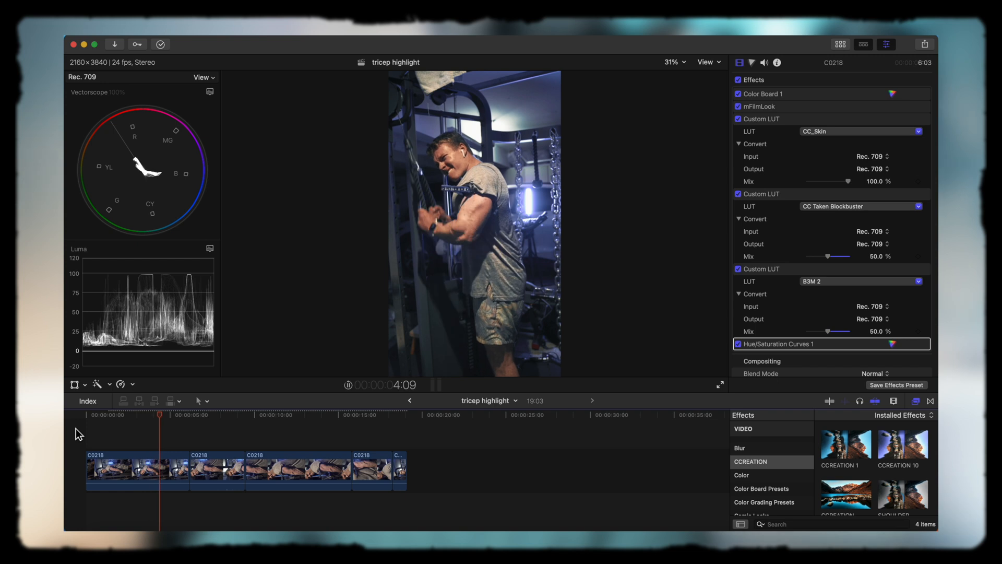
pyautogui.press('space')
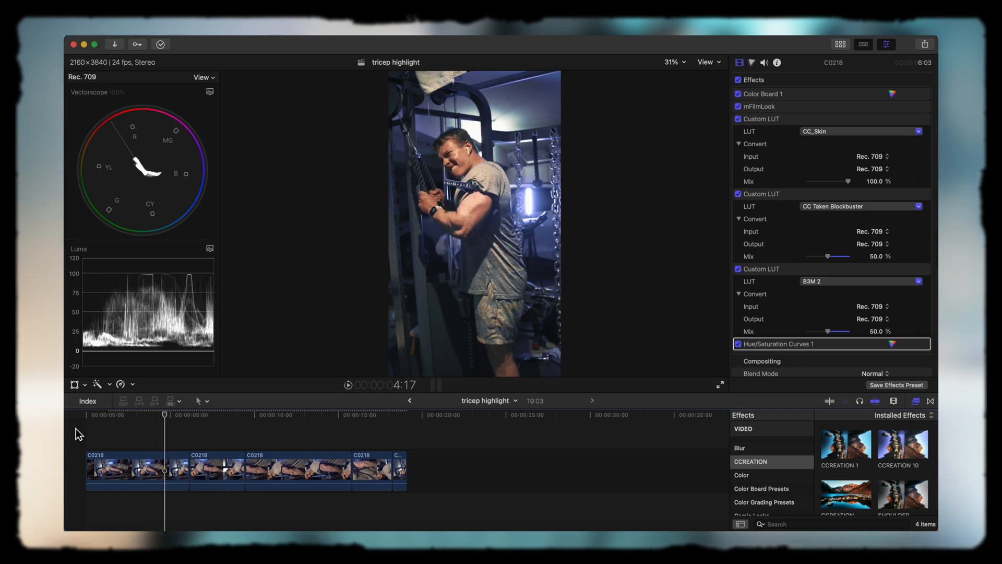
pyautogui.moveTo(165, 415)
pyautogui.mouseDown()
pyautogui.moveTo(146, 415)
pyautogui.moveTo(155, 415)
pyautogui.mouseUp()
pyautogui.moveTo(189, 468); pyautogui.dragTo(149, 468)
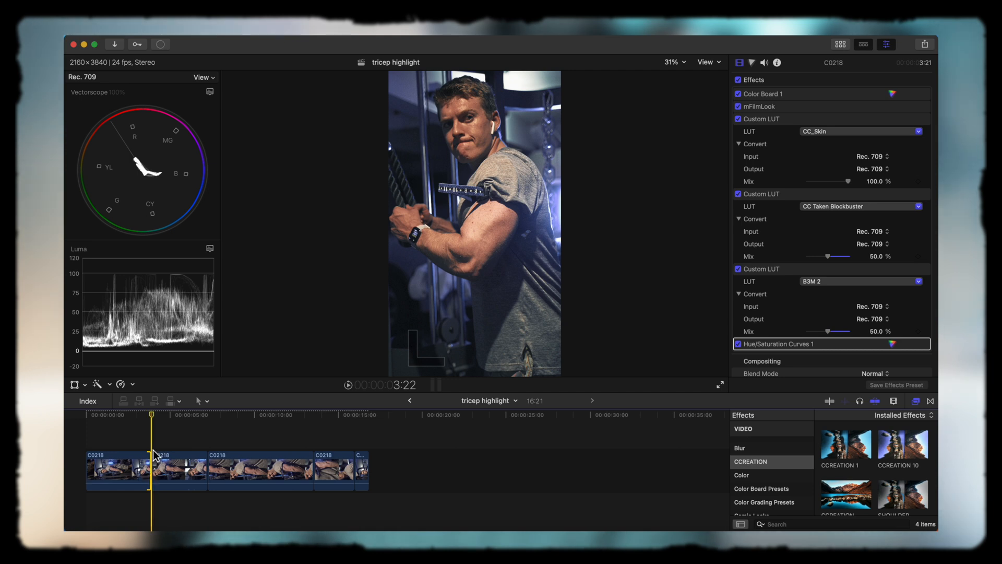
# Play from the first cut and trim the start of the second clip to leave it 1:11 long.
pyautogui.click(155, 447)
pyautogui.press('space')
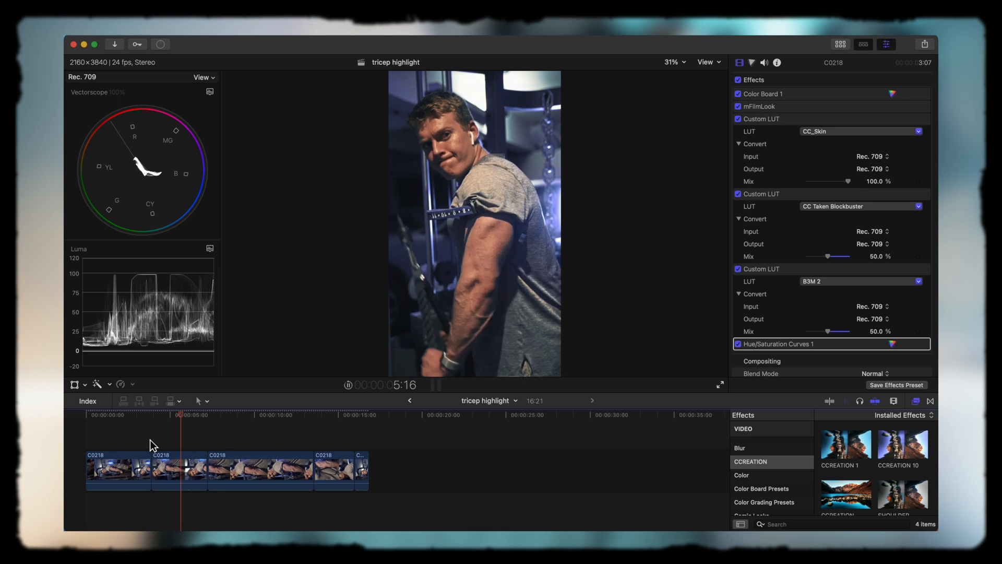
pyautogui.moveTo(154, 467); pyautogui.dragTo(187, 468)
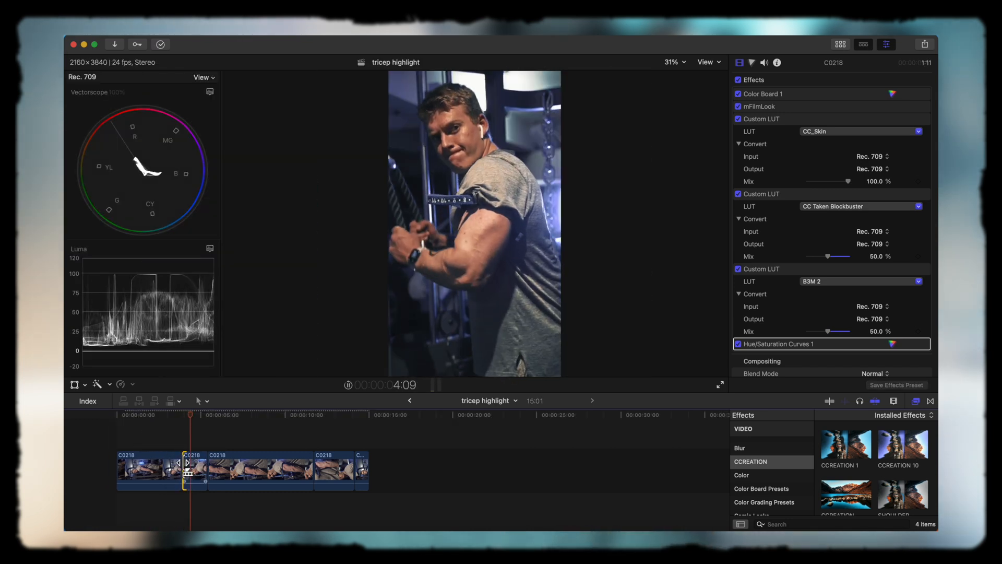
pyautogui.click(174, 439)
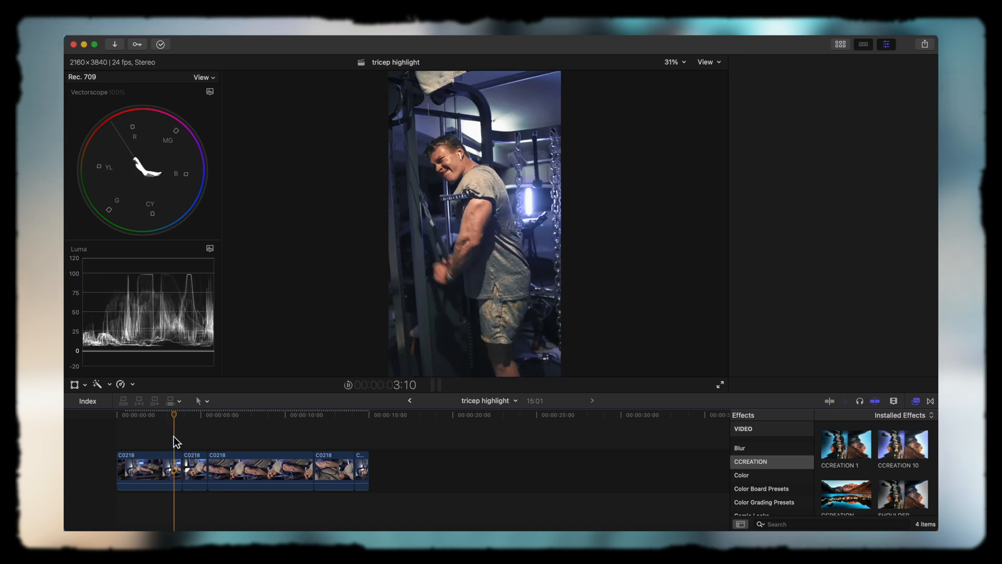
# Shorten the end of the third clip to a duration of 2:05 and move the short last clip ahead of the fourth.
pyautogui.press('space')
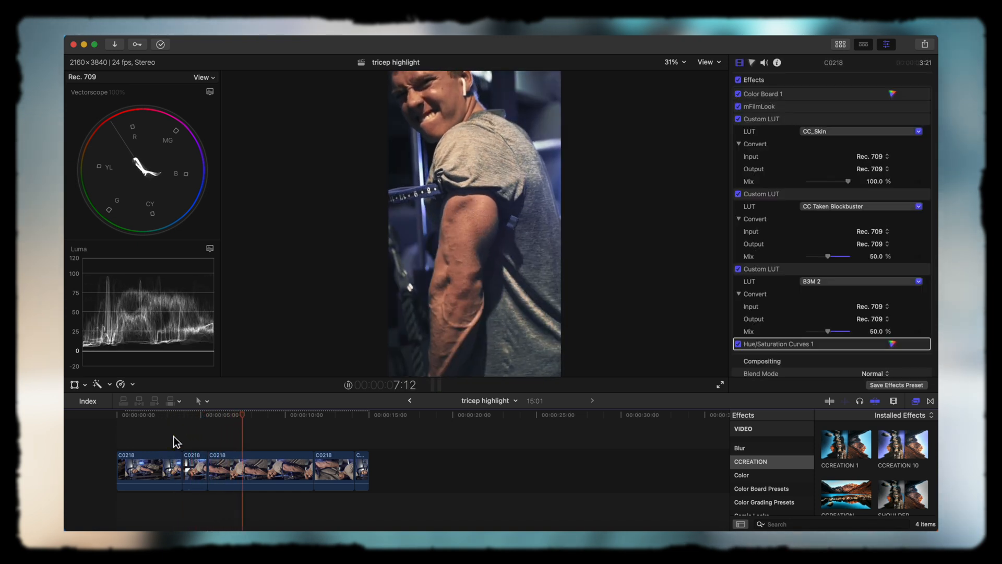
pyautogui.moveTo(313, 469); pyautogui.dragTo(248, 460)
pyautogui.click(293, 466)
pyautogui.click(244, 442)
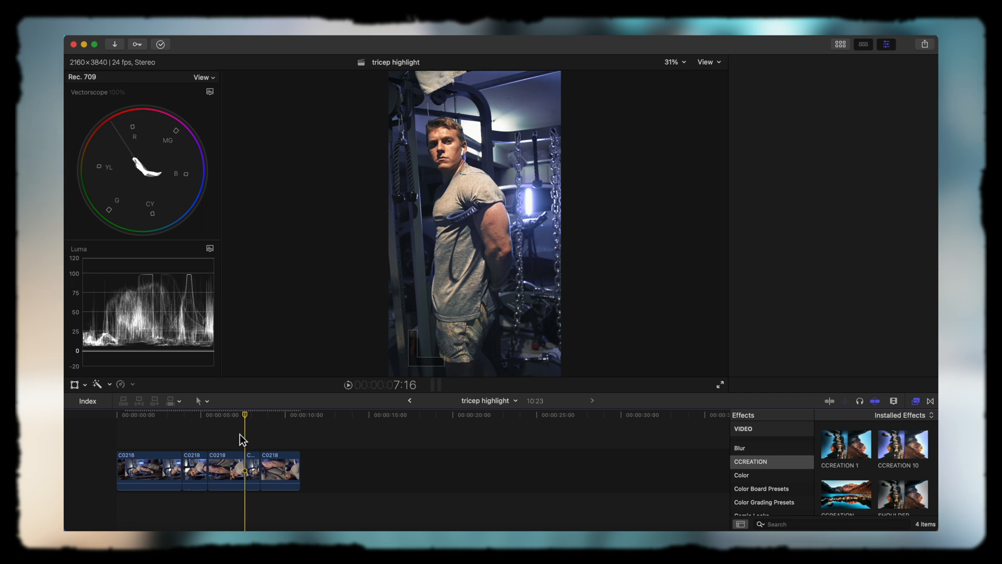
# Play from the end of the third clip, and speed up the short fourth clip to 2x.
pyautogui.press('space')
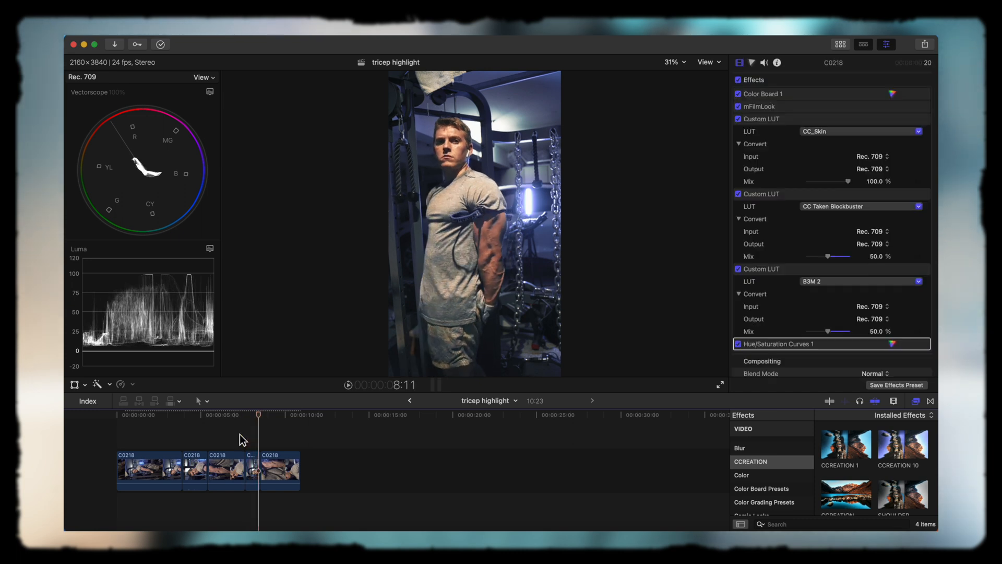
pyautogui.click(256, 466)
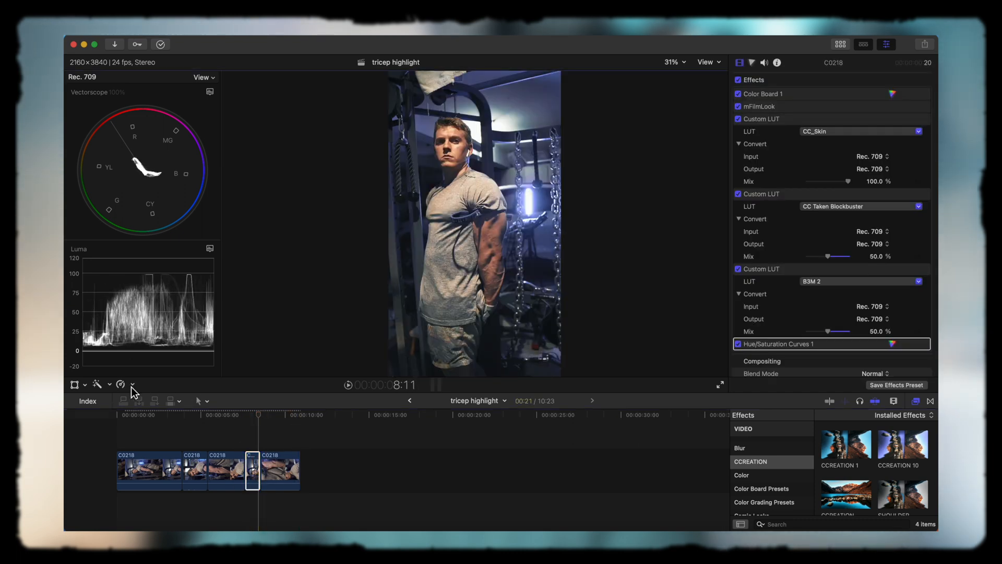
pyautogui.click(132, 385)
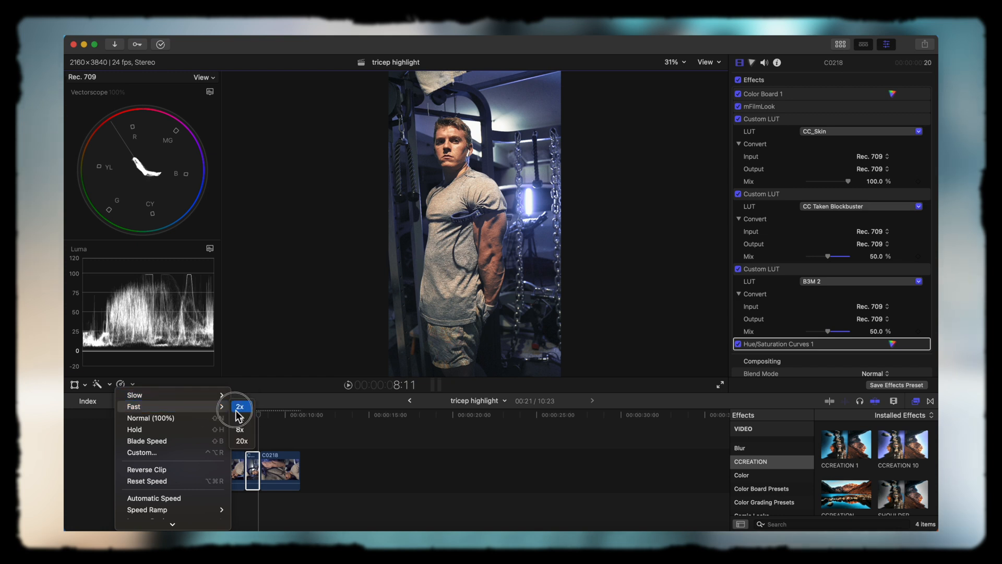
pyautogui.click(239, 407)
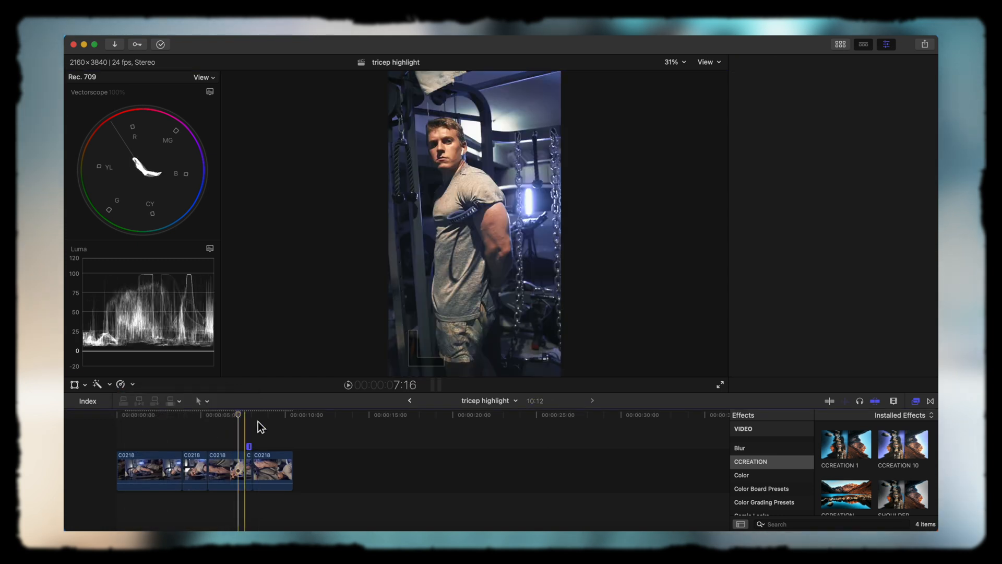
# Split the last clip at 10:01 and speed up its first part to 2x.
pyautogui.click(285, 418)
pyautogui.press('b')
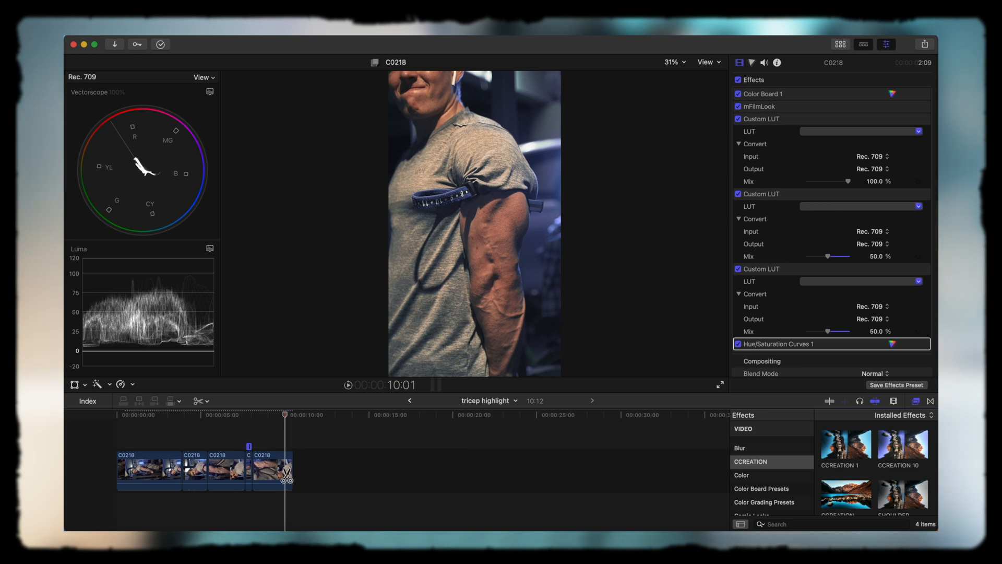
pyautogui.press('a')
pyautogui.click(275, 476)
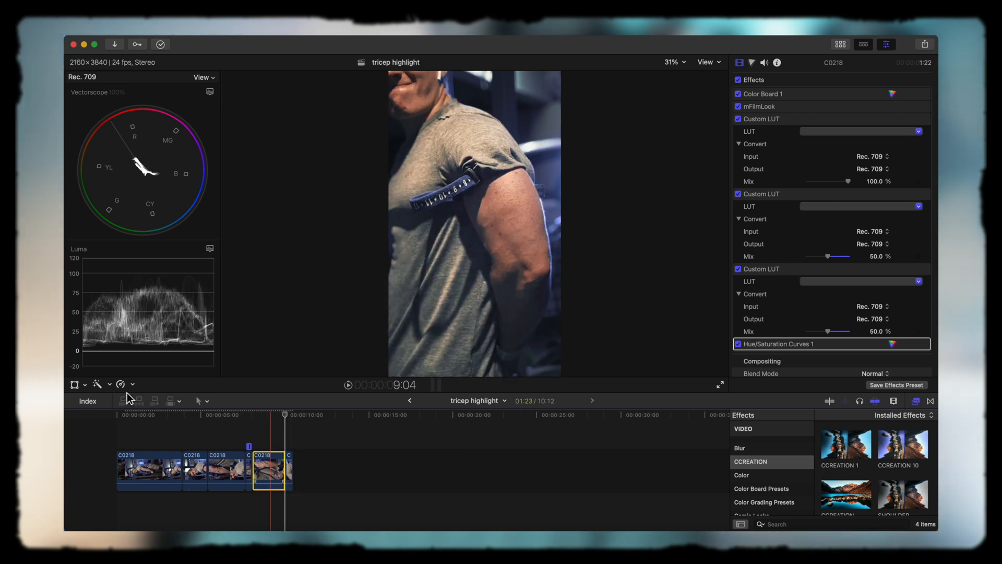
pyautogui.click(120, 384)
pyautogui.click(249, 406)
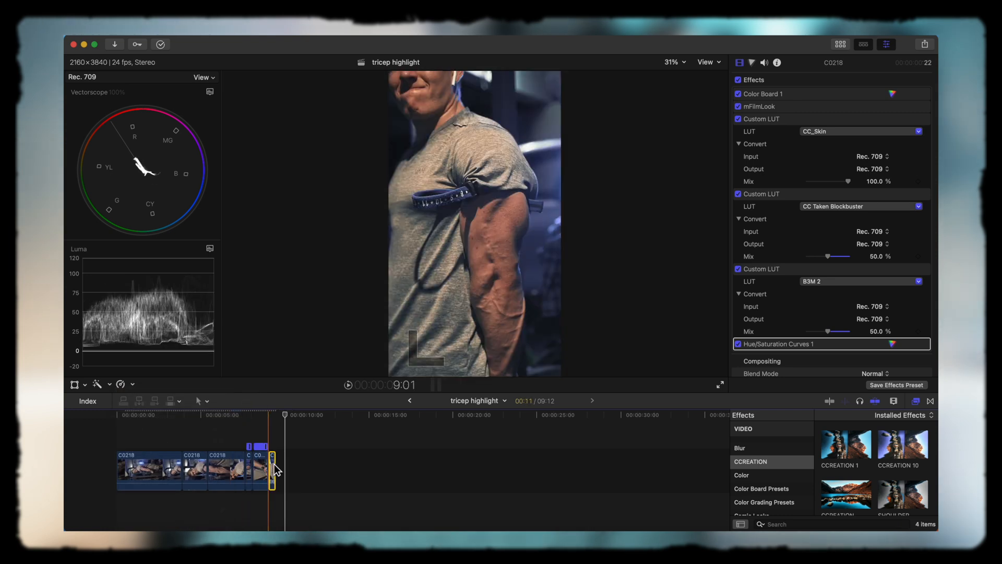
# Slow the short final piece to 50% and set its retiming video quality to Optical Flow.
pyautogui.click(121, 385)
pyautogui.moveTo(147, 395)
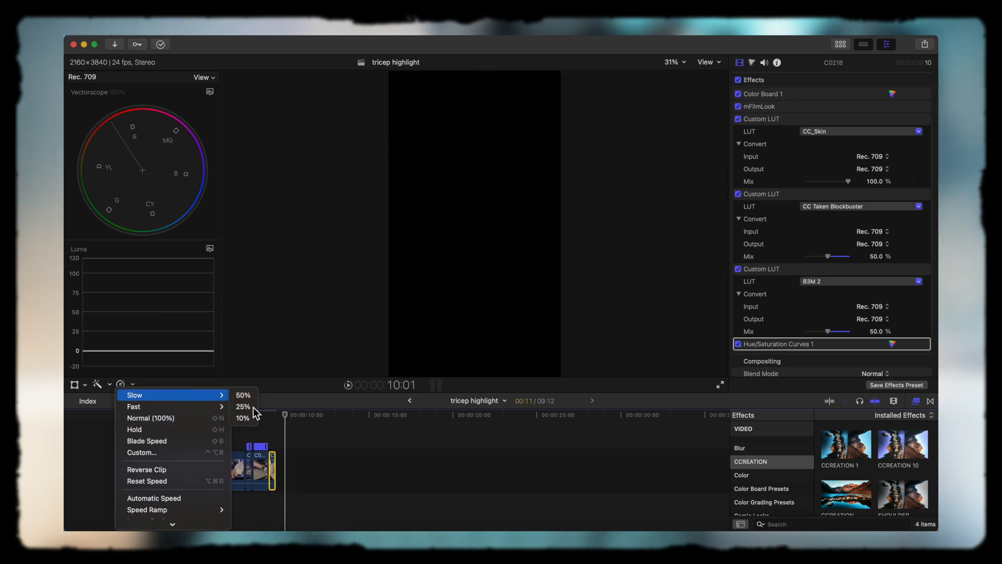
pyautogui.click(249, 394)
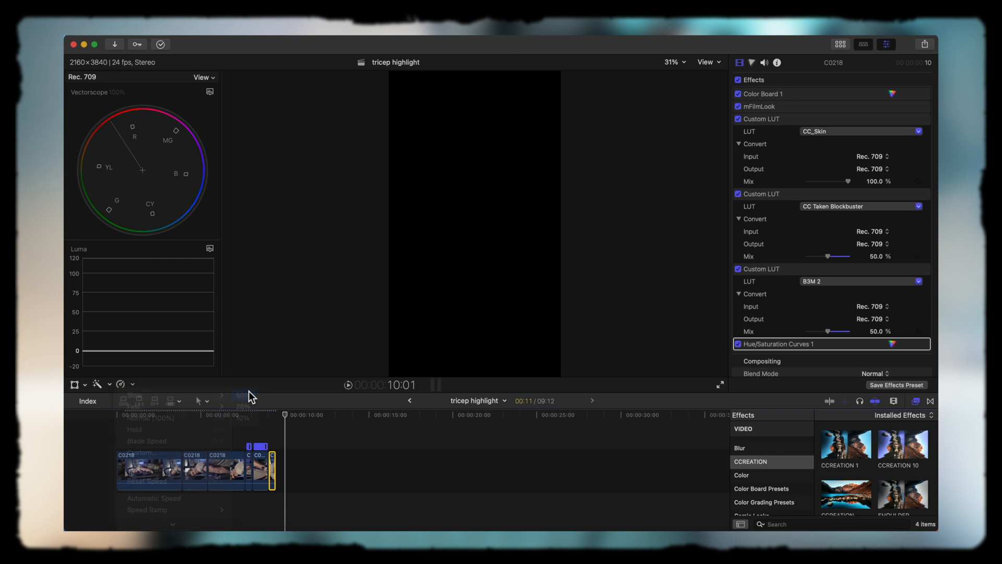
pyautogui.click(132, 385)
pyautogui.scroll(-3, 155, 429)
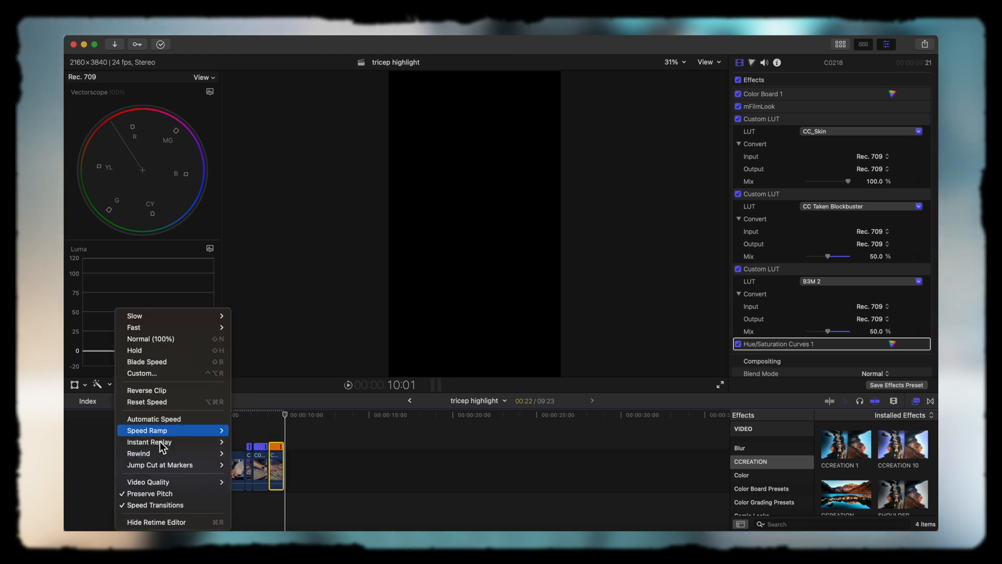
pyautogui.moveTo(163, 484)
pyautogui.click(252, 516)
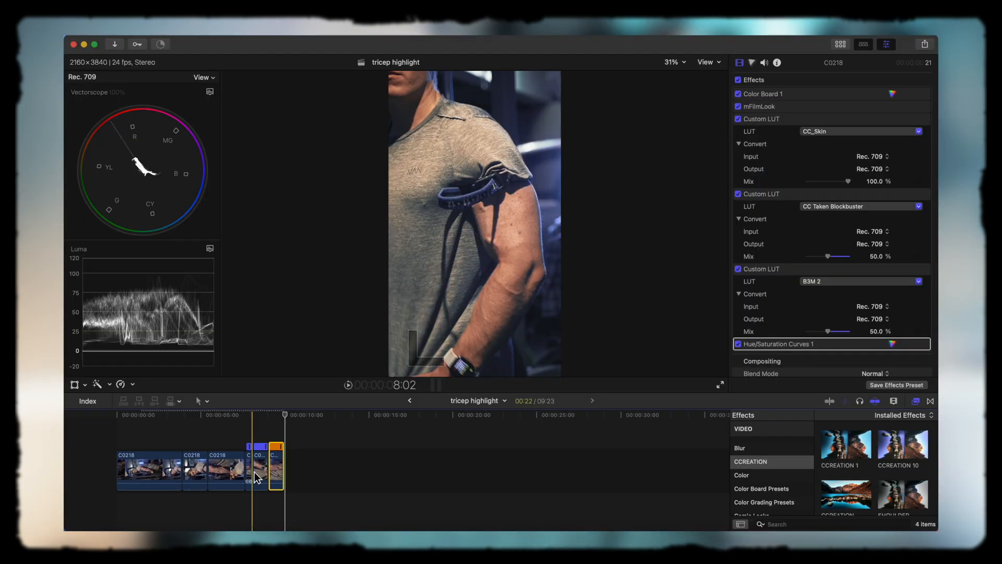
# Review the edit from the beginning, and add a hold frame at the start of the third clip.
pyautogui.click(120, 433)
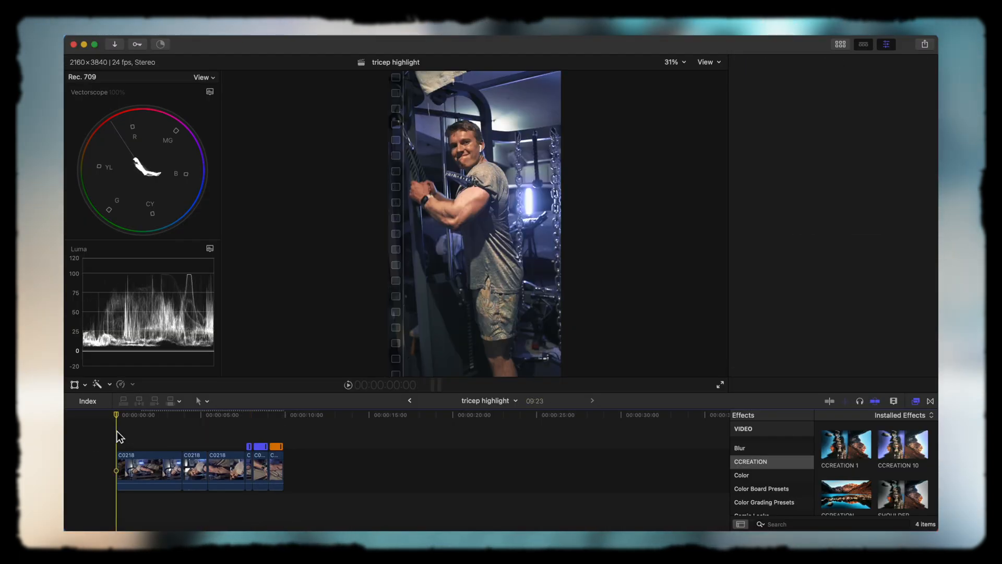
pyautogui.press('space')
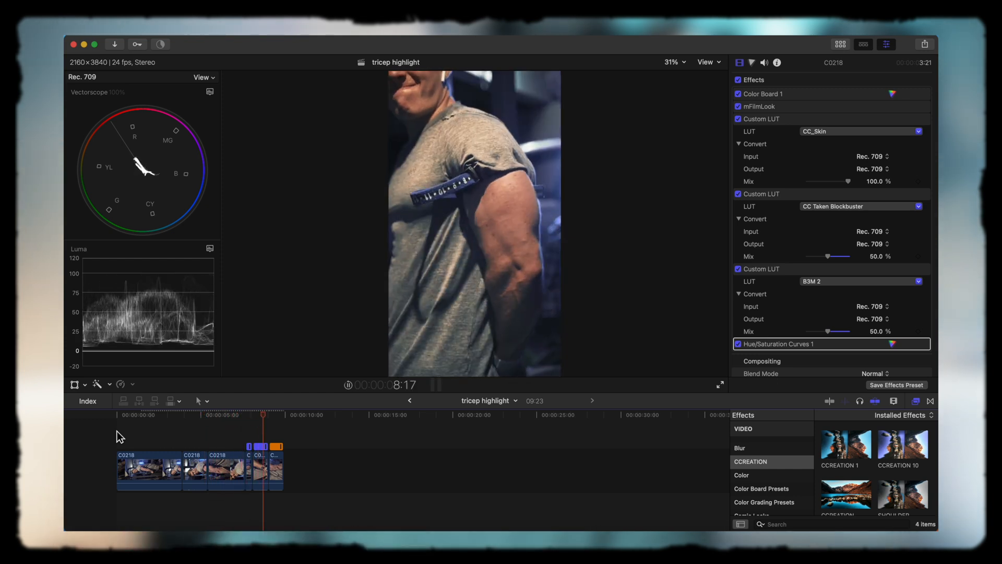
pyautogui.press('space')
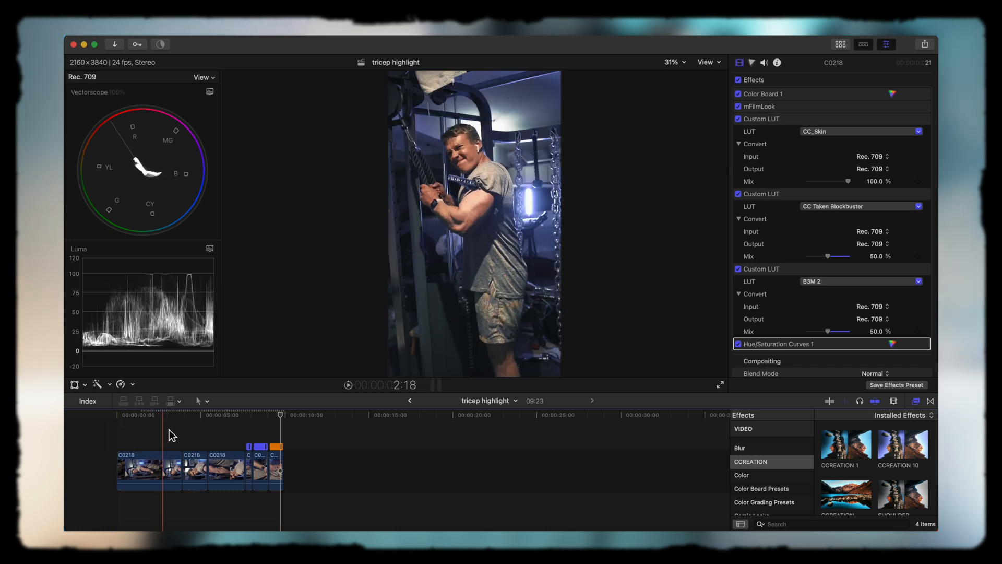
pyautogui.click(190, 420)
pyautogui.press('space')
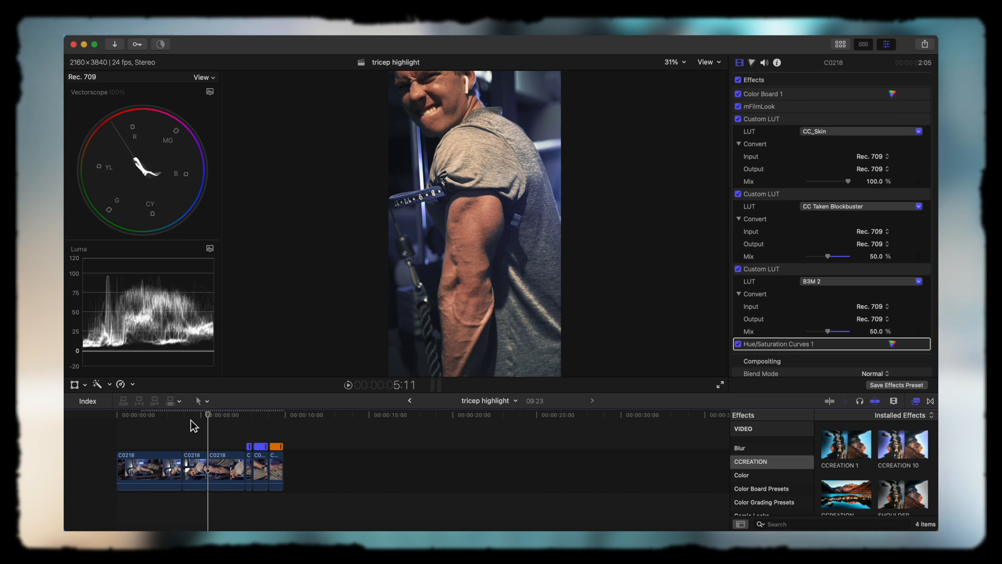
pyautogui.press('super+equal')
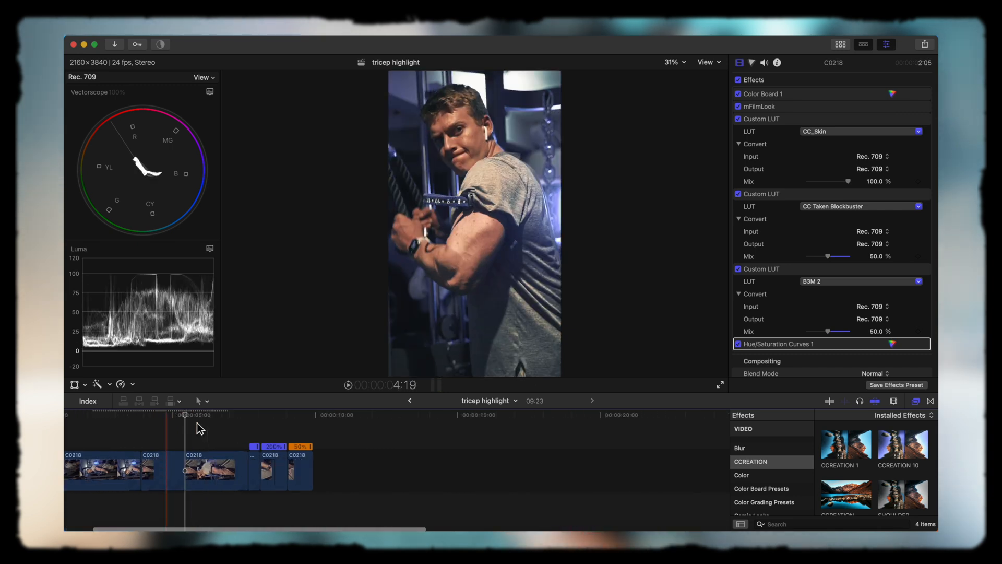
pyautogui.press('super+equal')
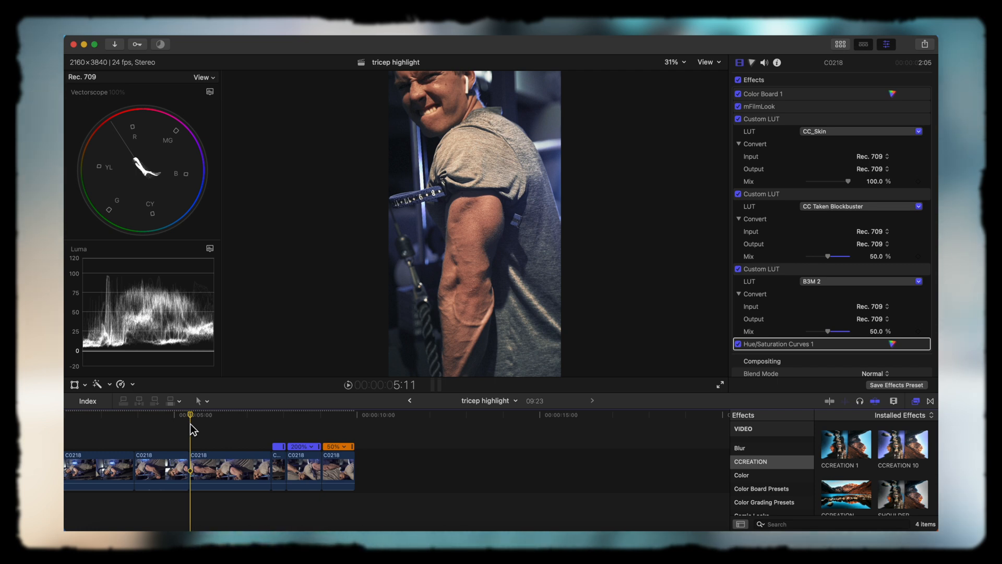
pyautogui.click(190, 470)
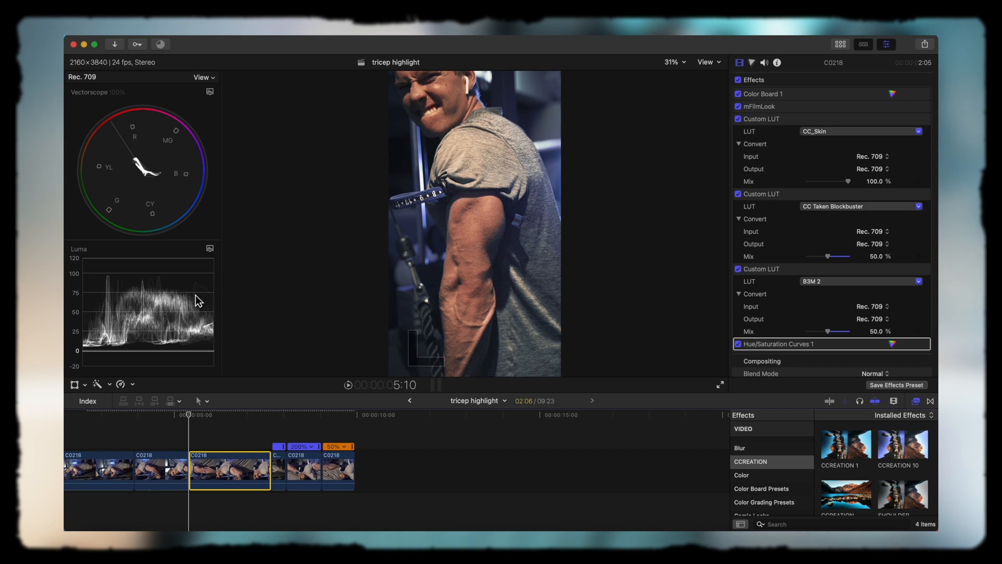
pyautogui.click(132, 384)
pyautogui.click(139, 430)
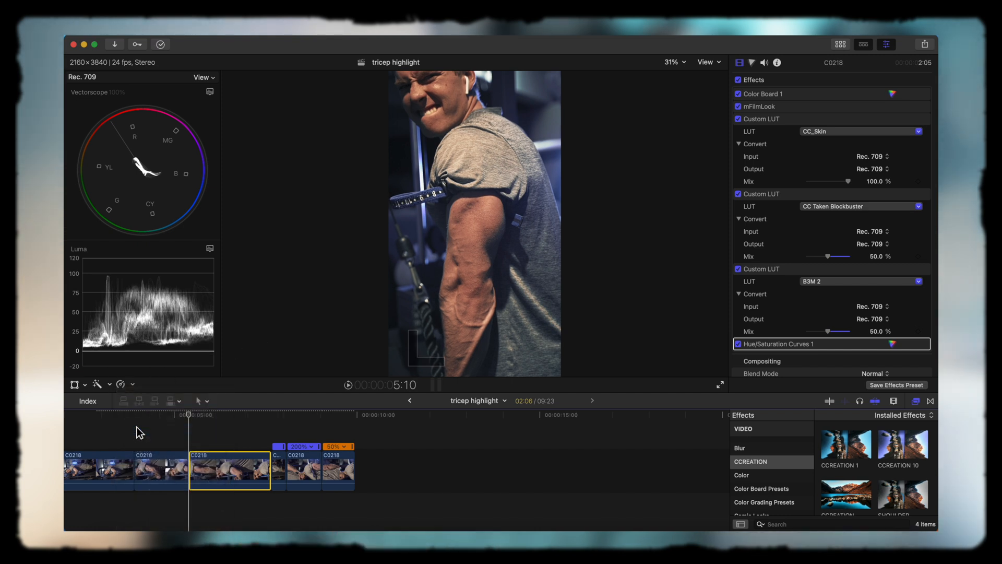
# Cut the third clip where its hold section ends and select the separated hold piece.
pyautogui.press('b')
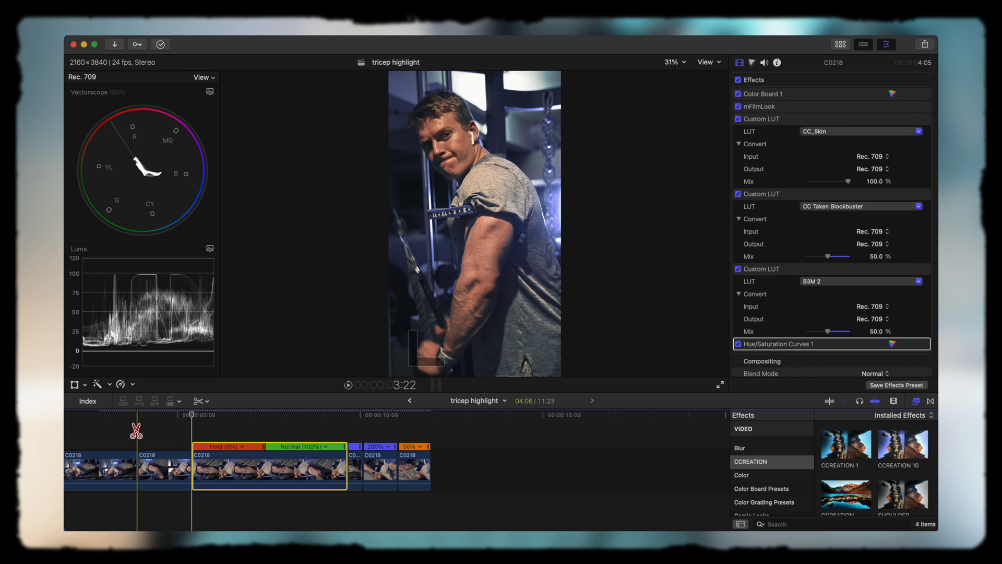
pyautogui.click(265, 466)
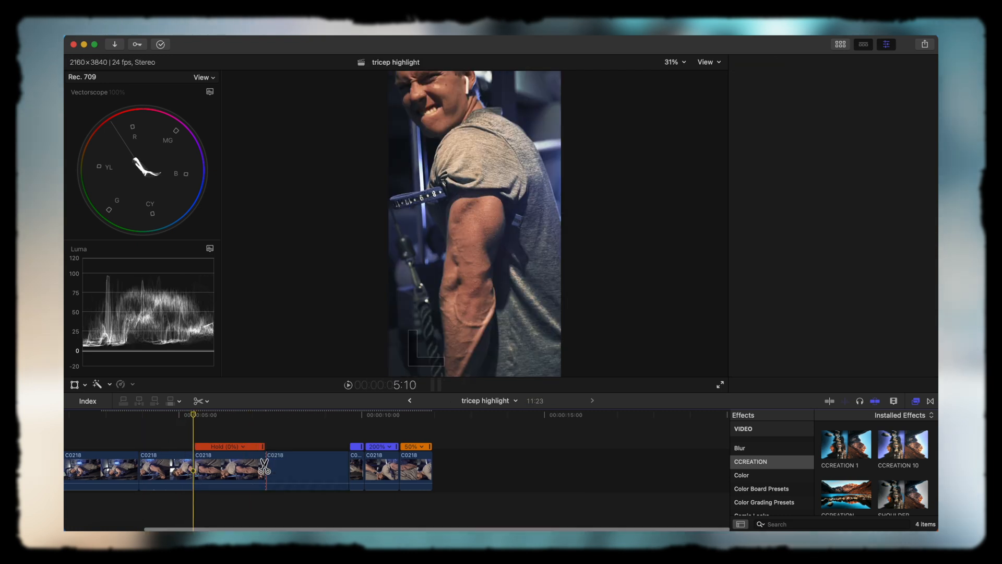
pyautogui.press('a')
pyautogui.click(231, 427)
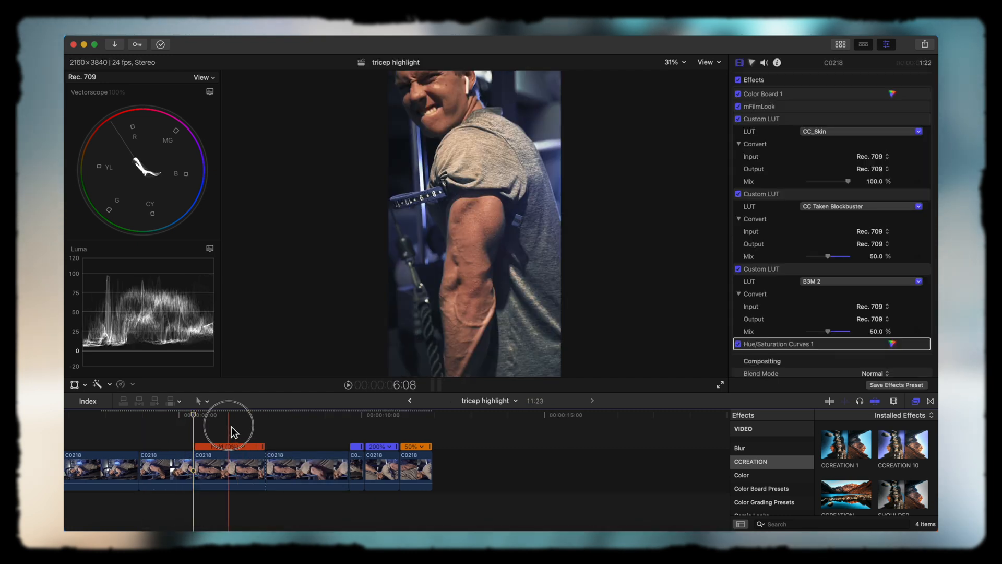
pyautogui.click(237, 478)
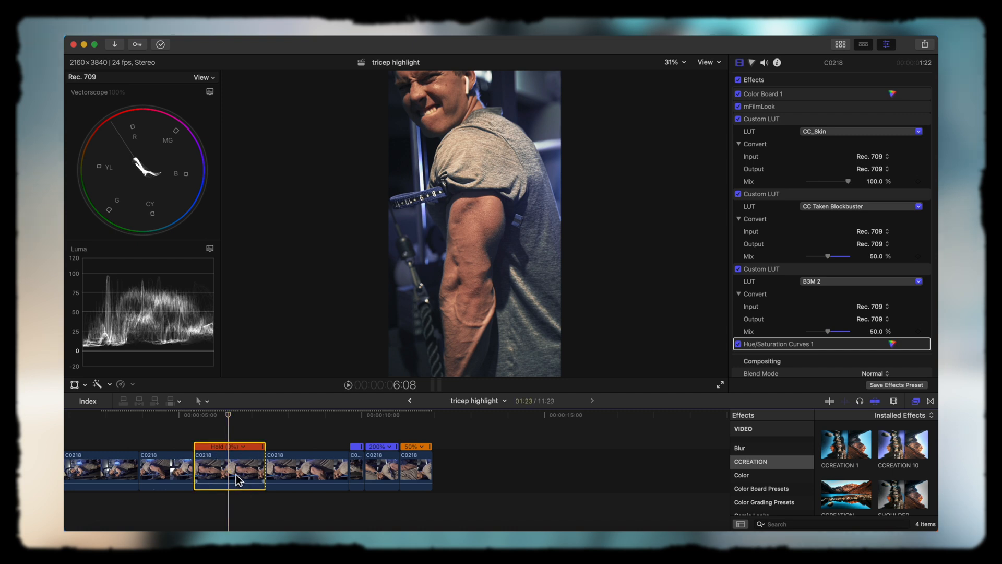
# Split off the last 10 frames of the second clip and set that piece's custom speed rate to 70%.
pyautogui.click(179, 435)
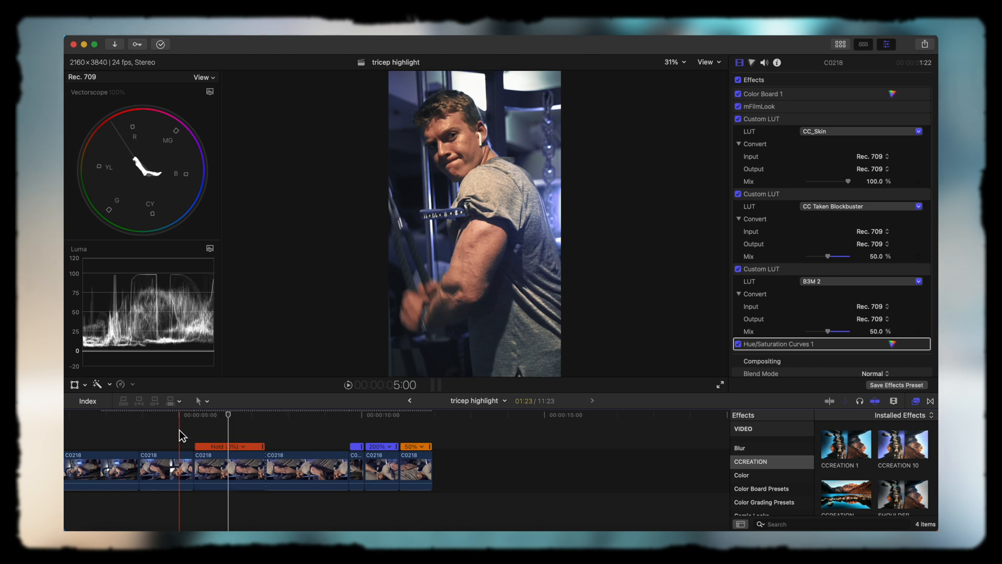
pyautogui.click(189, 467)
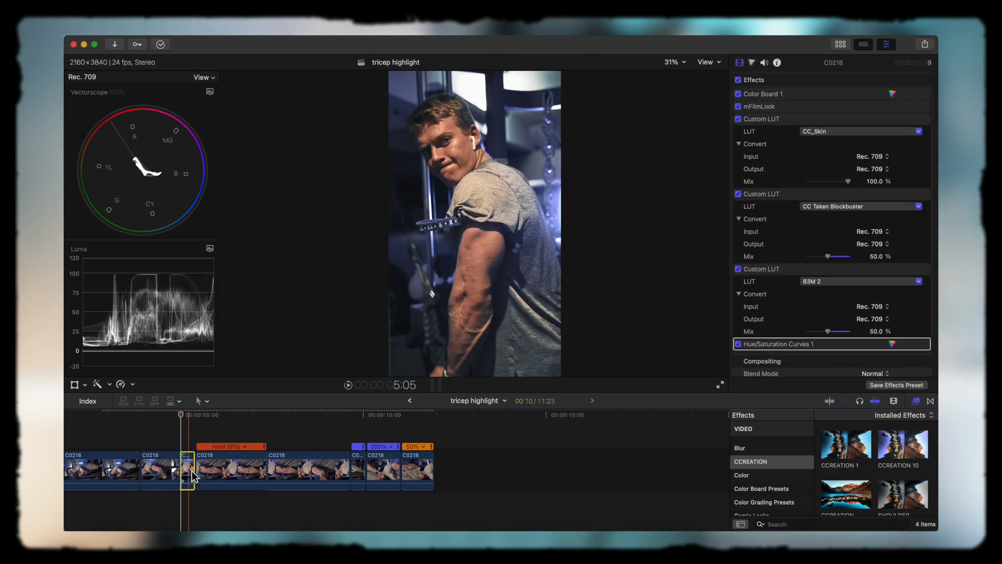
pyautogui.click(127, 388)
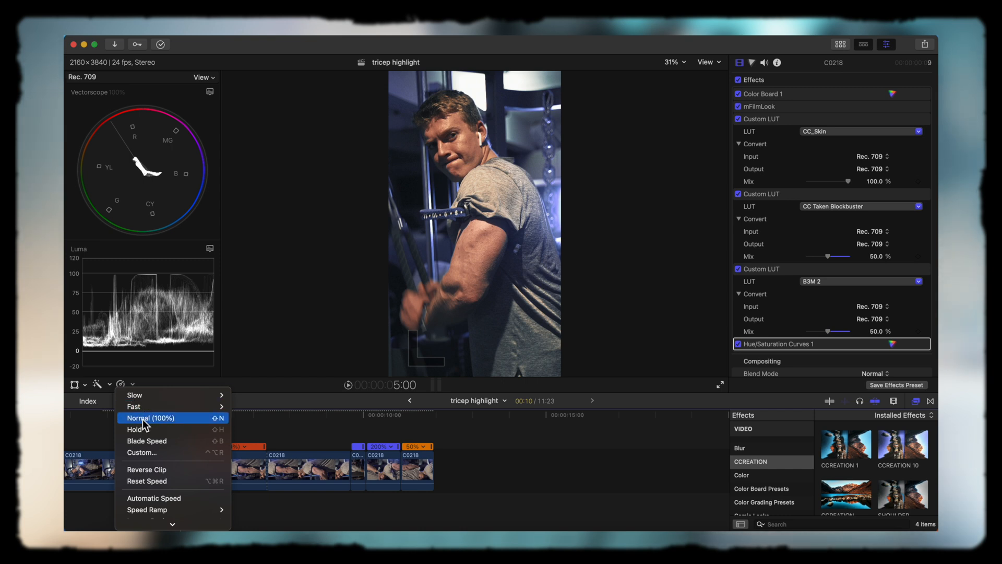
pyautogui.click(178, 453)
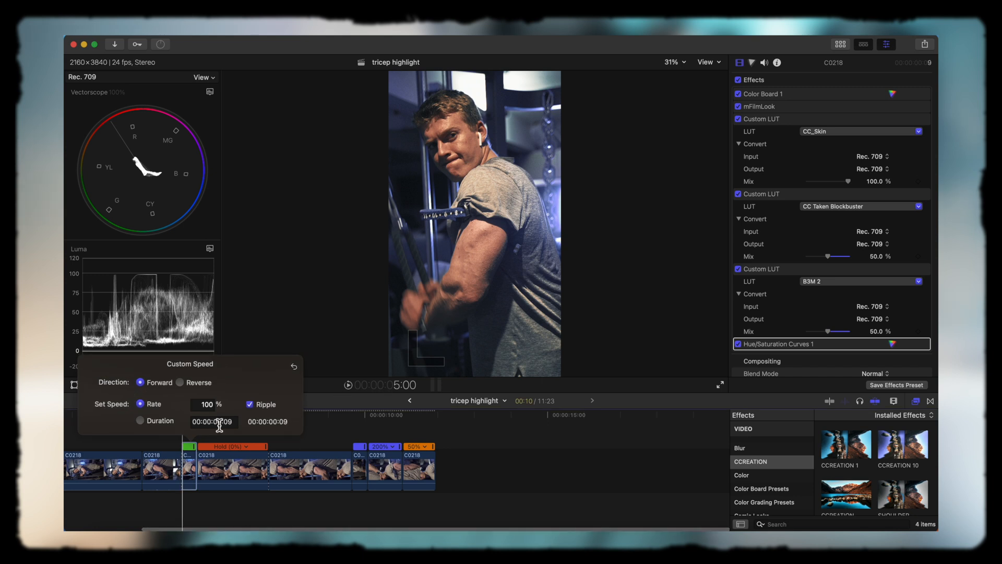
pyautogui.click(204, 406)
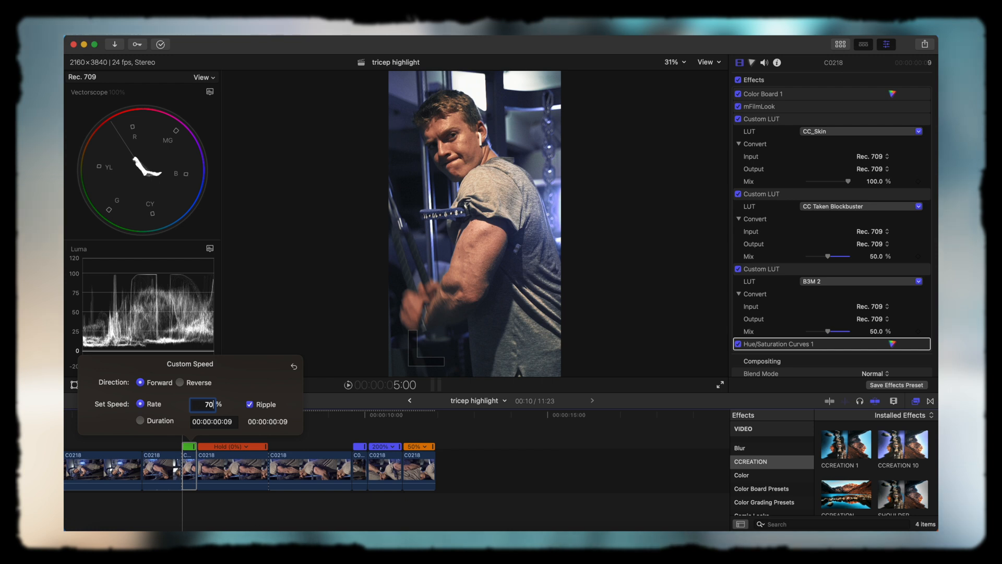
pyautogui.press('Return')
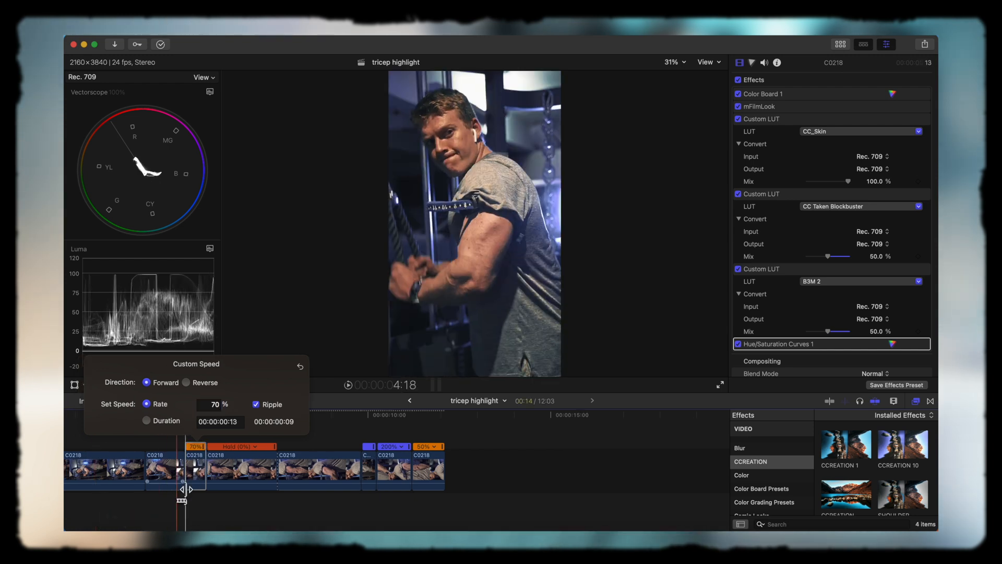
# Set the retiming video quality of the short 70% speed piece to Optical Flow.
pyautogui.click(196, 478)
pyautogui.click(124, 385)
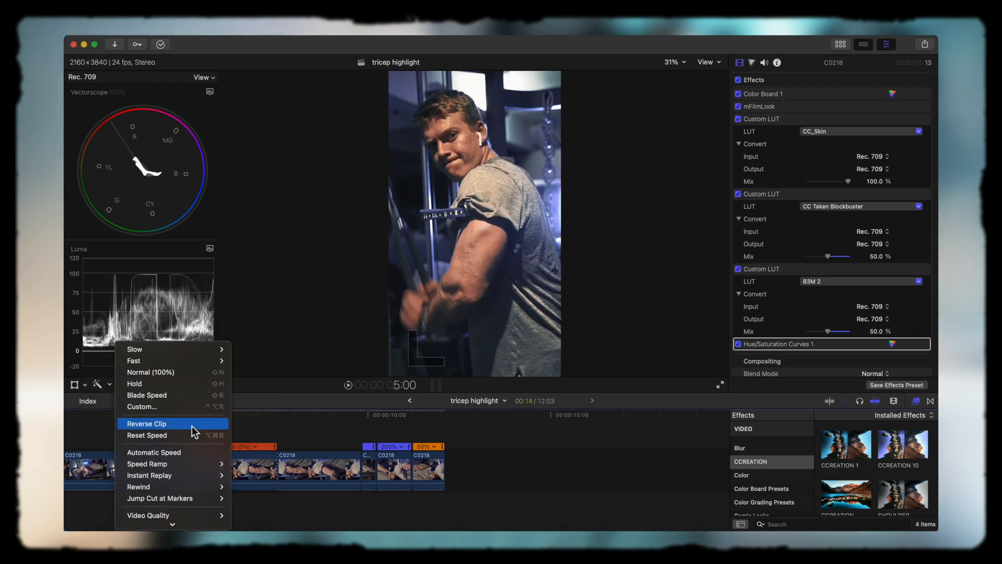
pyautogui.moveTo(161, 481)
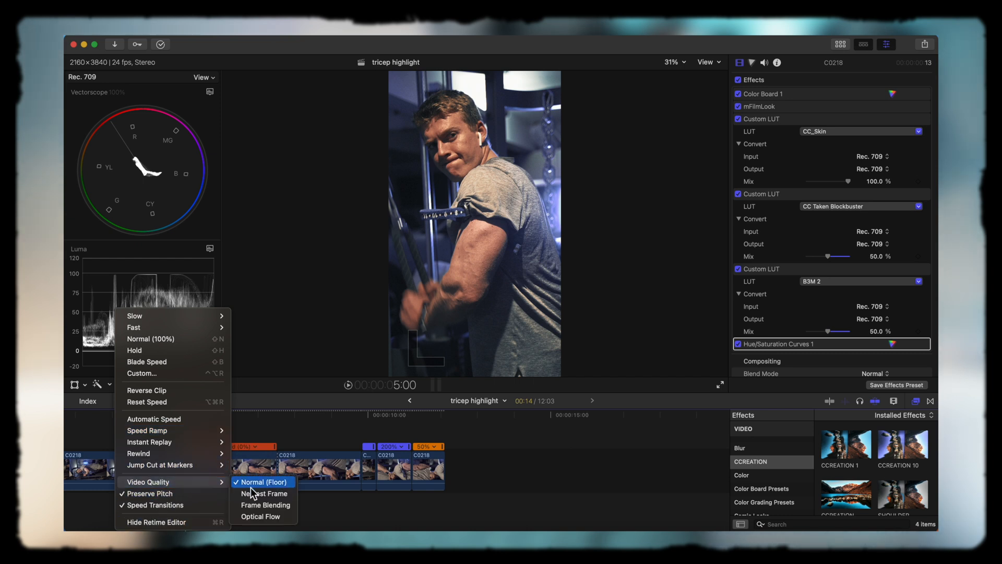
pyautogui.click(252, 514)
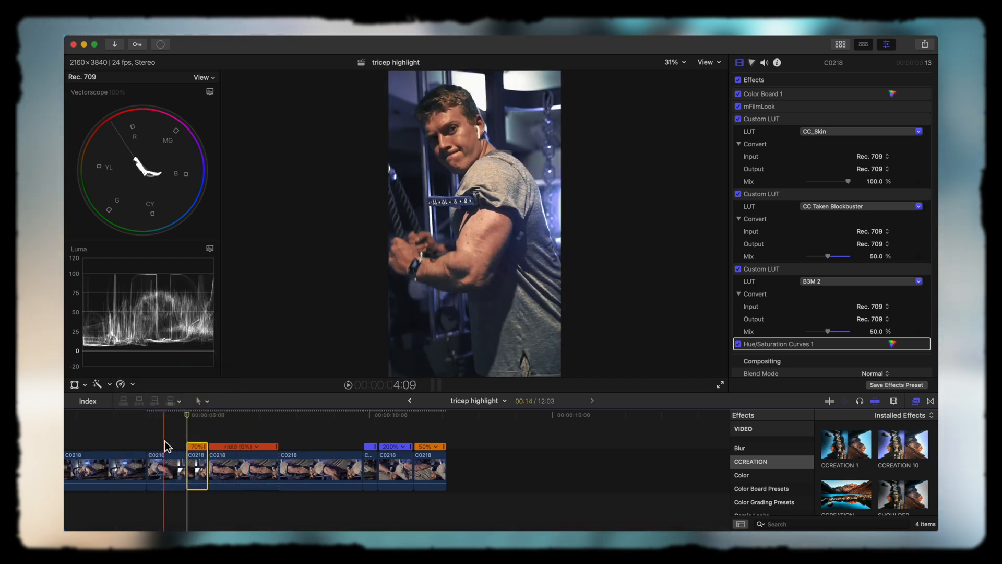
# Go to 6:17 within the hold piece and select that piece.
pyautogui.hscroll(-3, 108, 439)
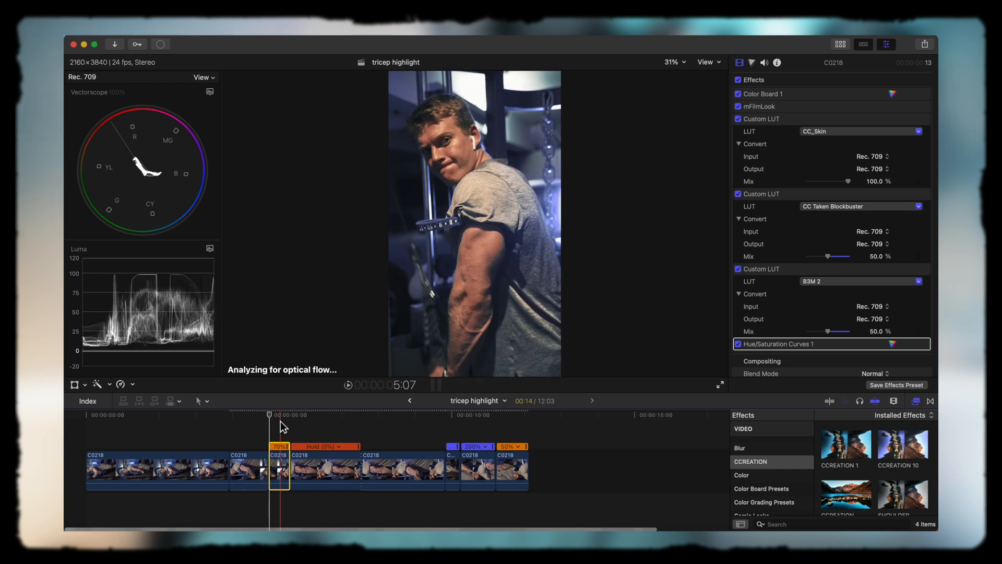
pyautogui.click(332, 429)
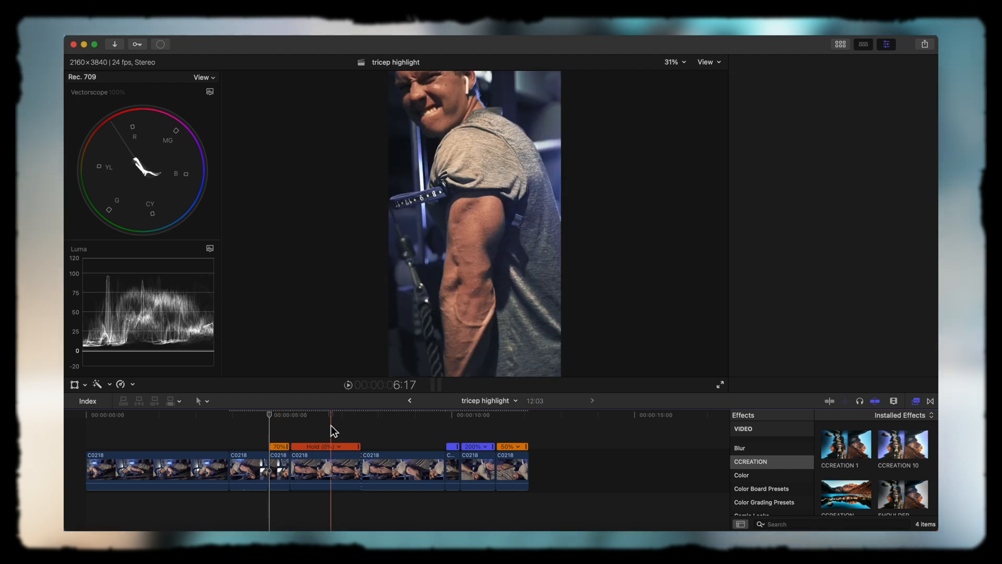
pyautogui.click(332, 466)
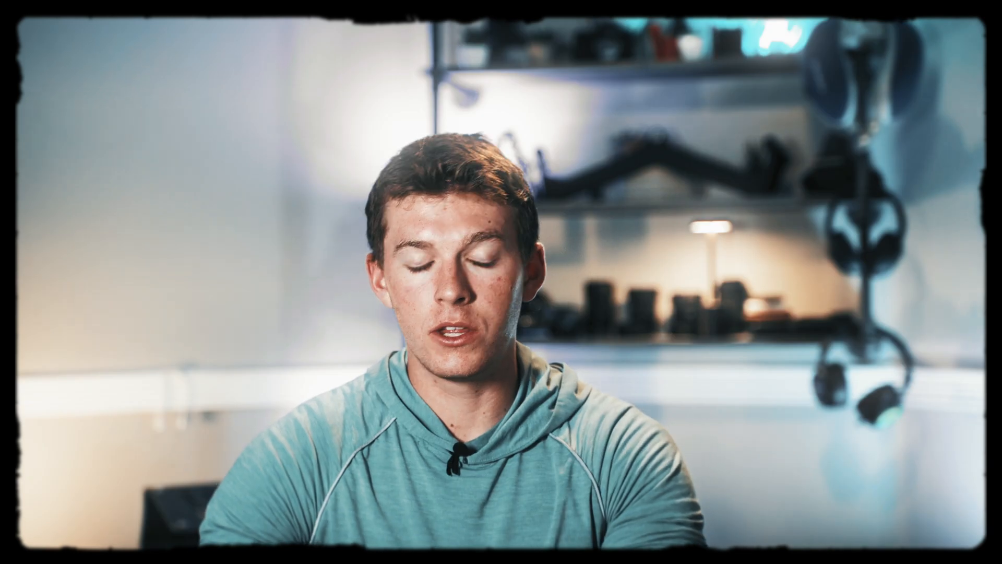